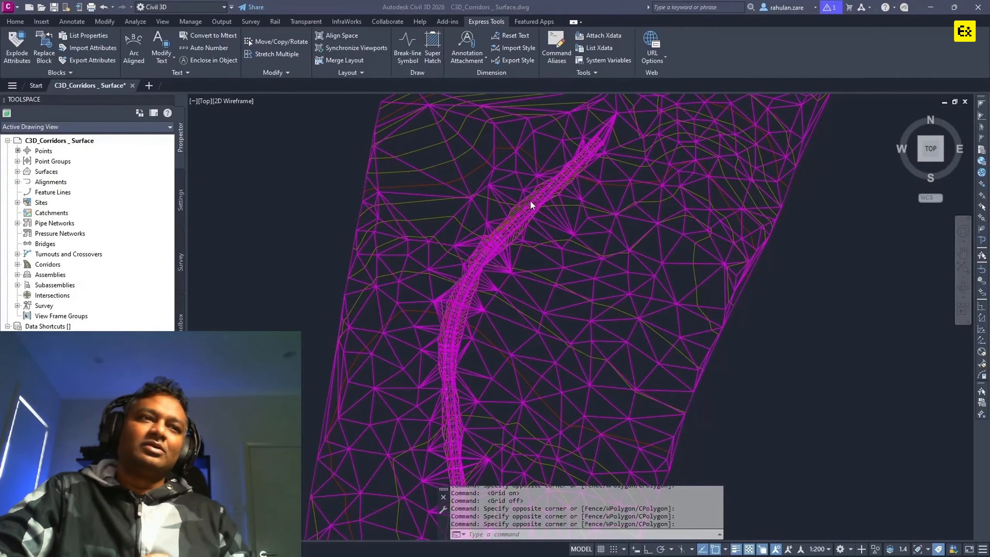
Turn off selection cycling and select the corridor where its lines overlap the surface near the 430 chainage label
scroll(531, 202, up, 6)
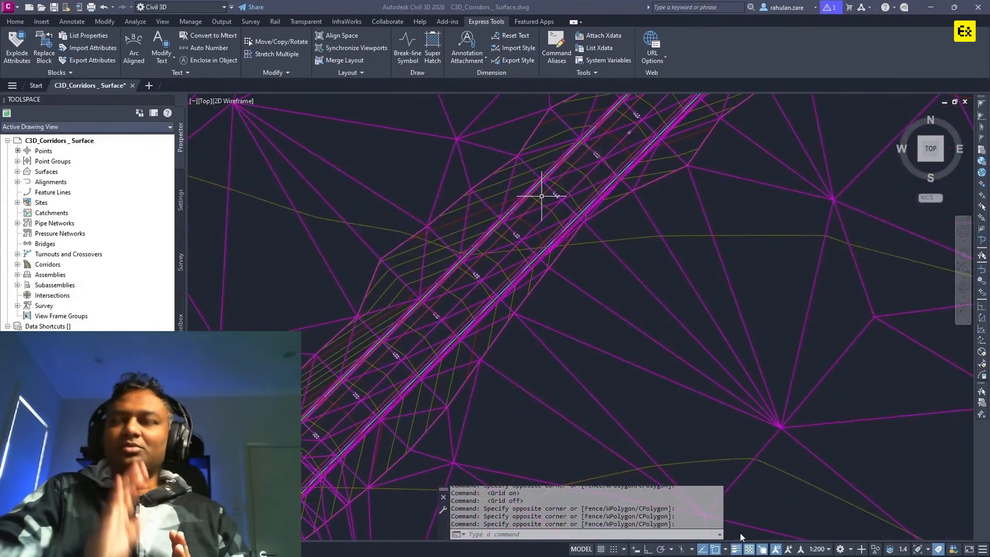
click(762, 550)
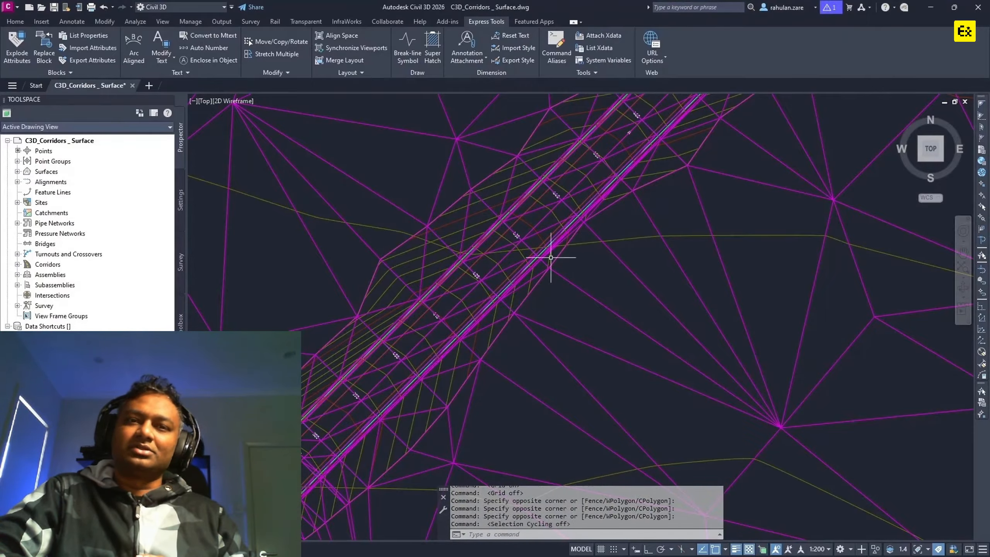
scroll(491, 212, up, 4)
scroll(526, 214, up, 2)
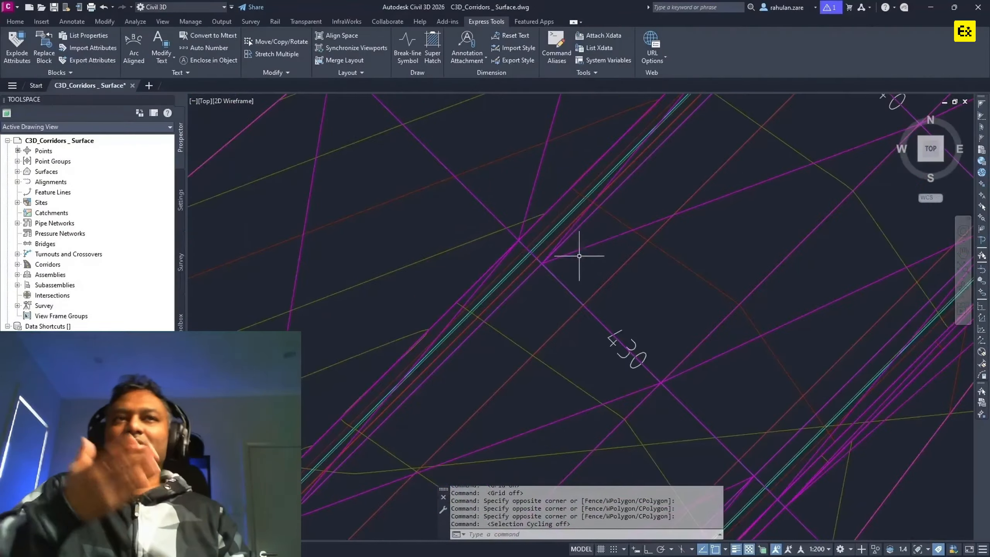
click(534, 247)
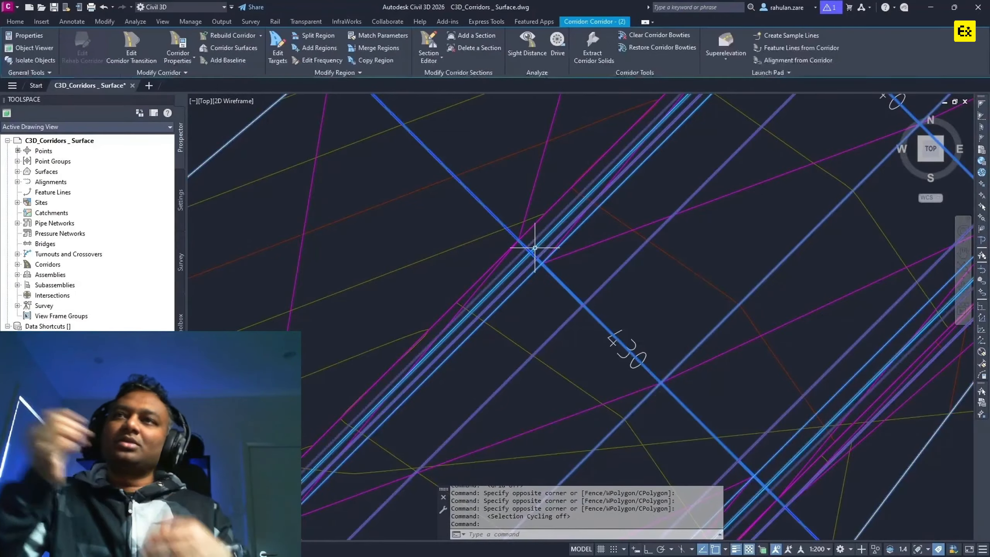
Review the surface style in the properties of the Corridor - (2)(1) surface
click(18, 172)
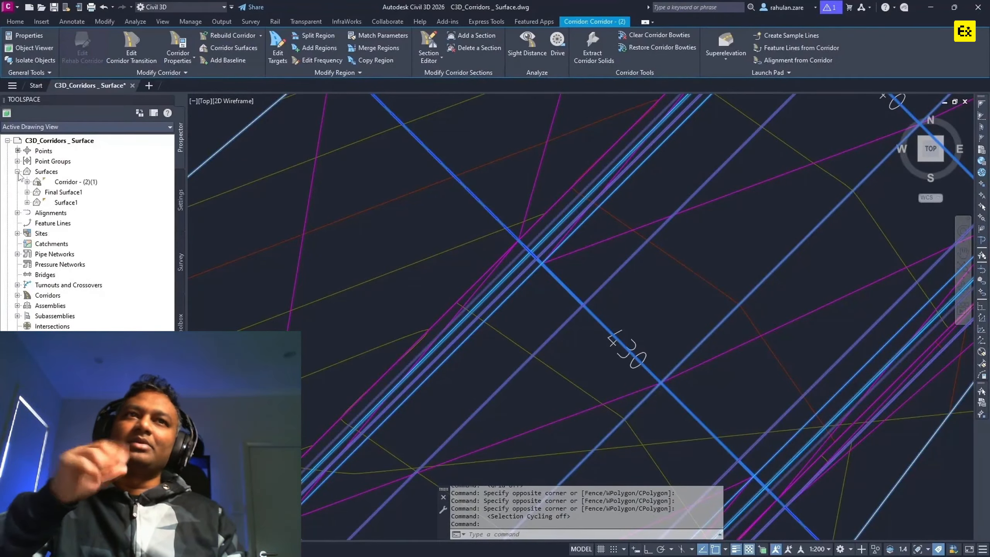
right_click(72, 182)
click(117, 187)
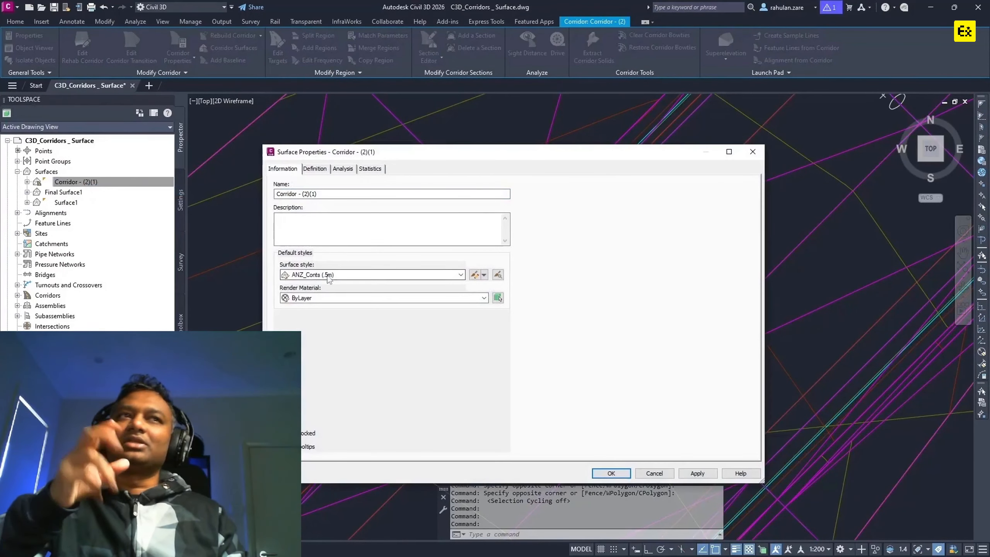
click(611, 473)
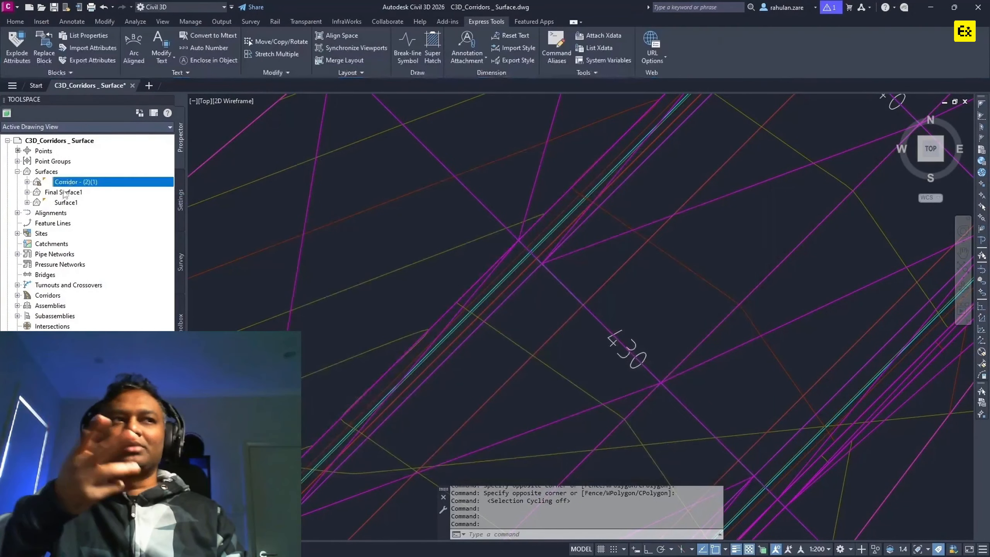
right_click(64, 192)
click(57, 203)
right_click(61, 204)
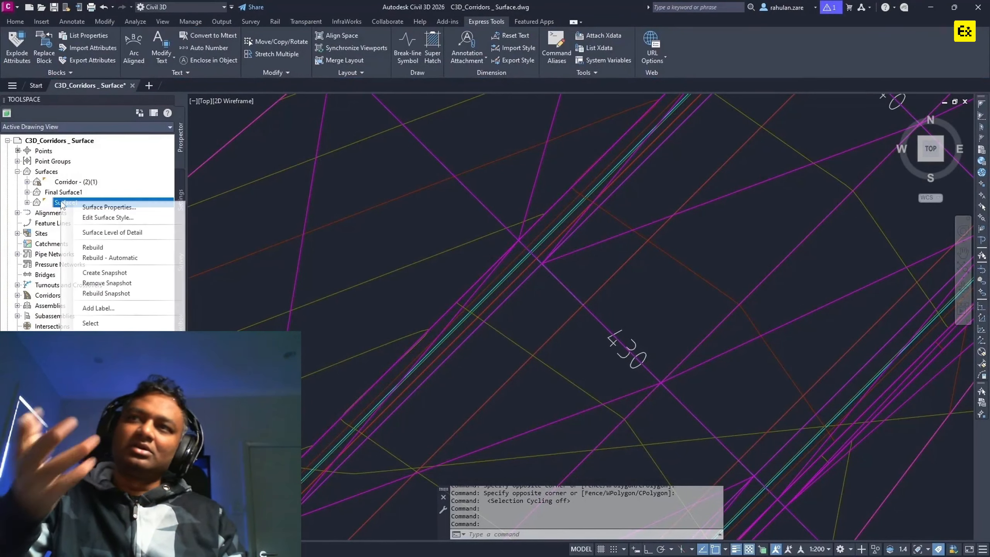
click(503, 339)
click(502, 333)
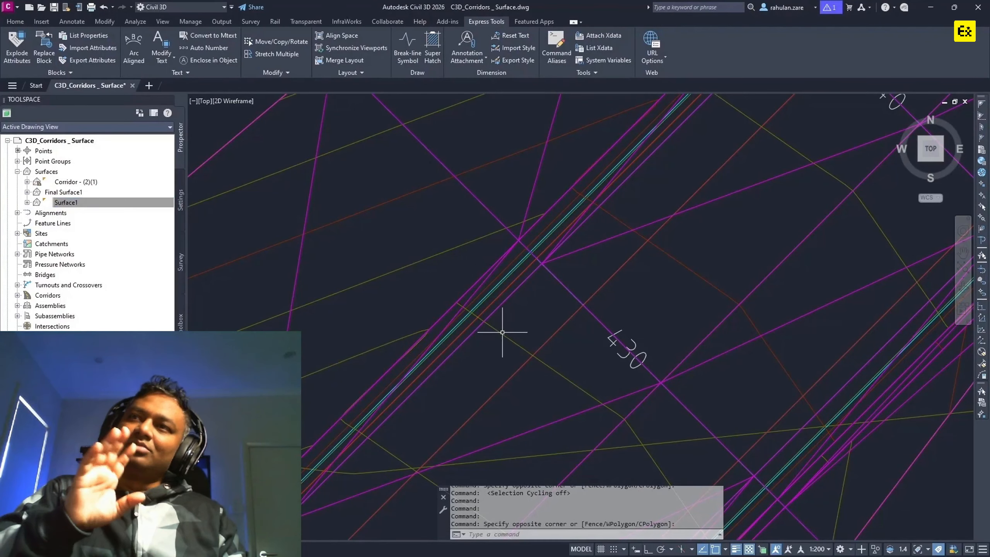
Select the corridor surface by its contour lines near the 430 chainage label, test another overlapping line, and clear each selection
click(493, 334)
click(499, 330)
click(495, 328)
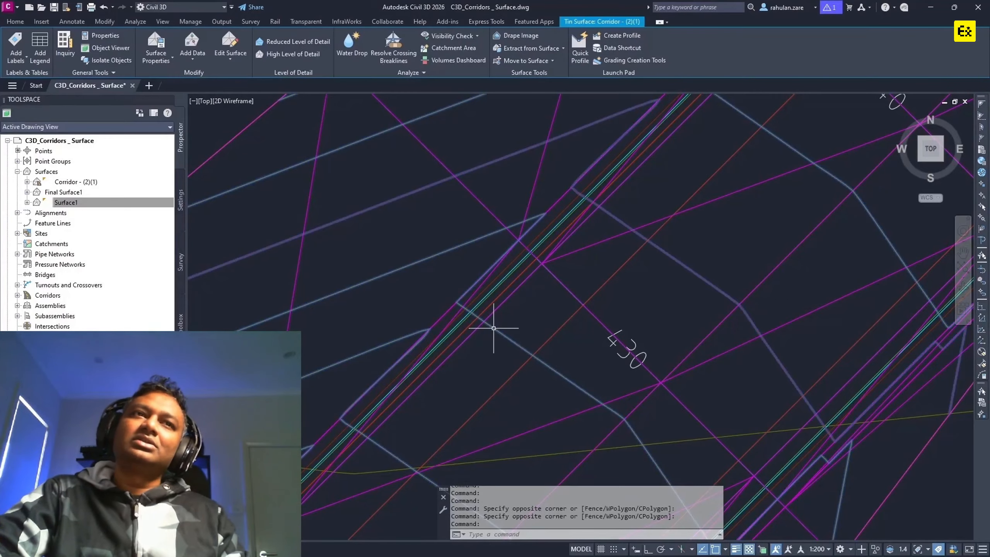
key(Escape)
key(Escape)
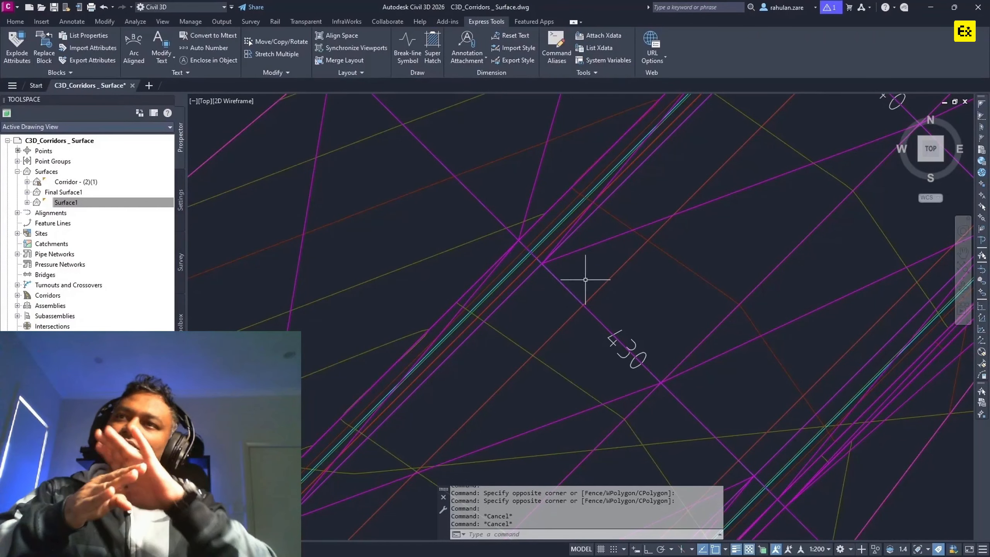
click(662, 249)
click(662, 252)
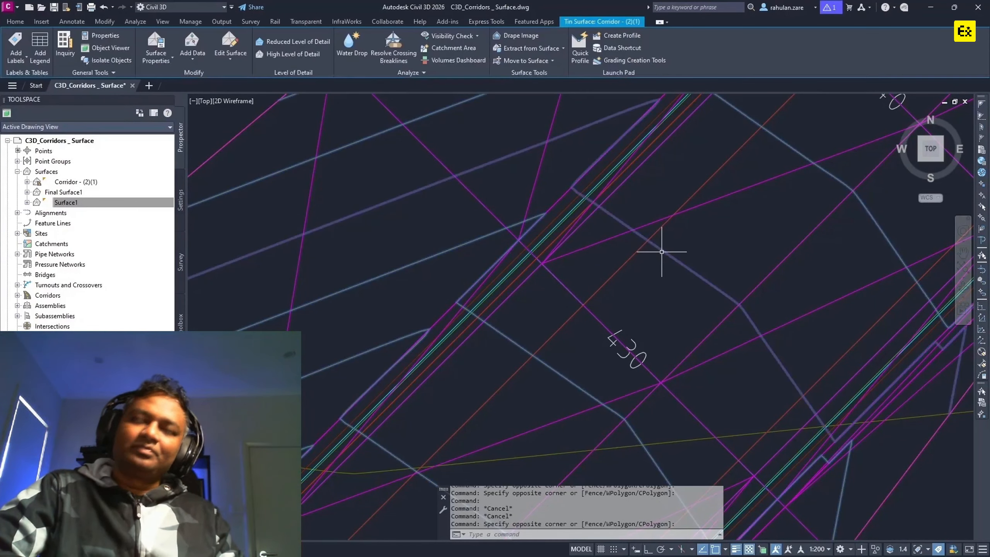
key(Escape)
click(648, 225)
key(Escape)
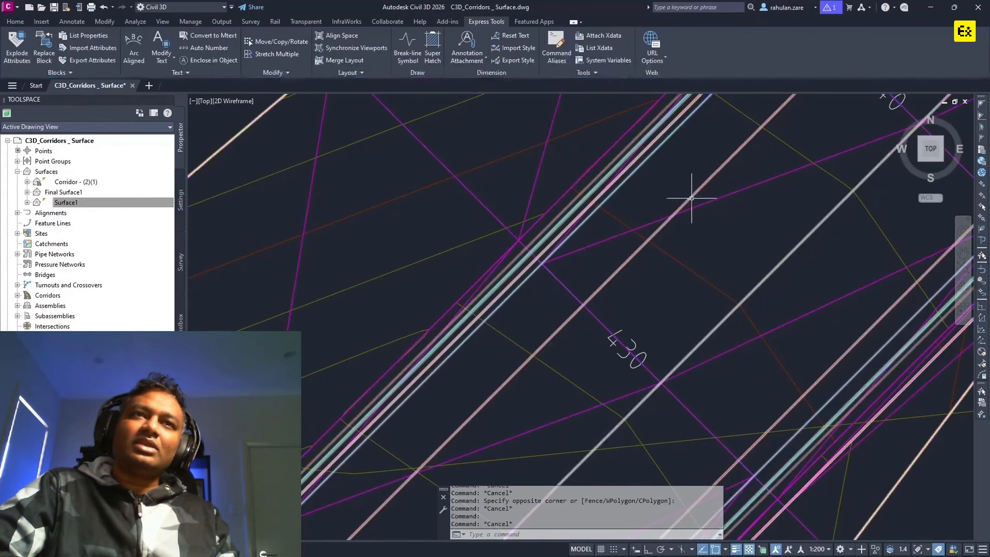
Examine the overlapping corridor and surface lines between the 430 and 440 chainage labels
scroll(629, 339, down, 2)
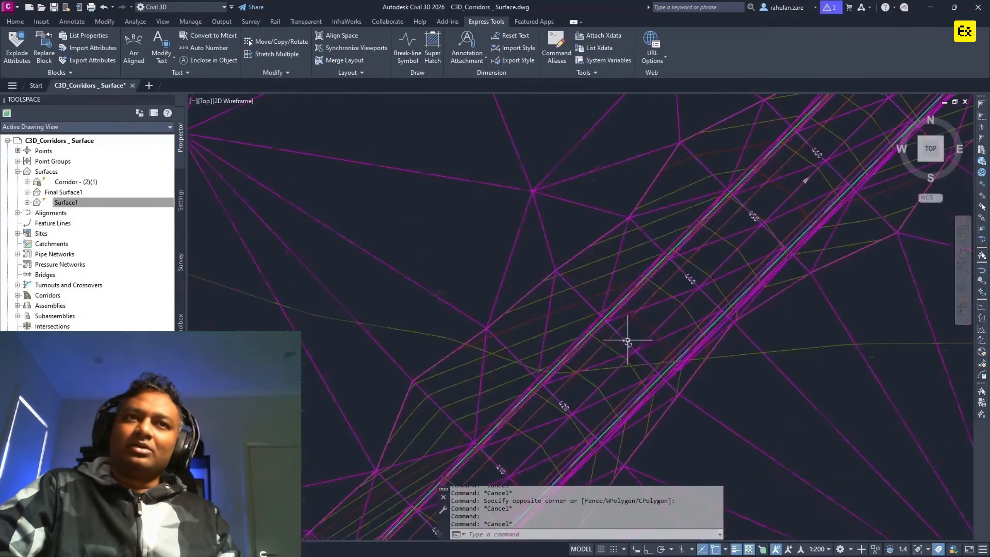
scroll(631, 293, down, 2)
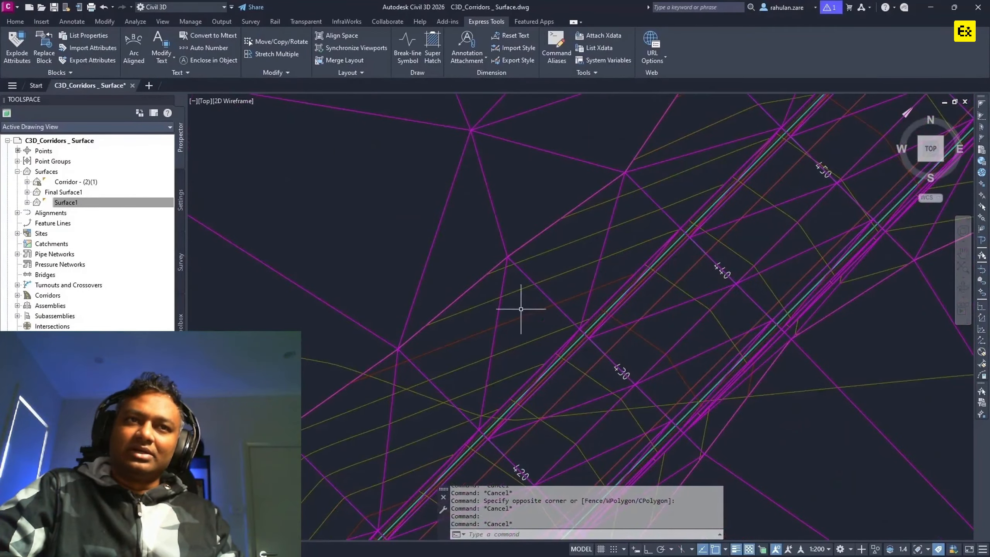
scroll(669, 309, up, 2)
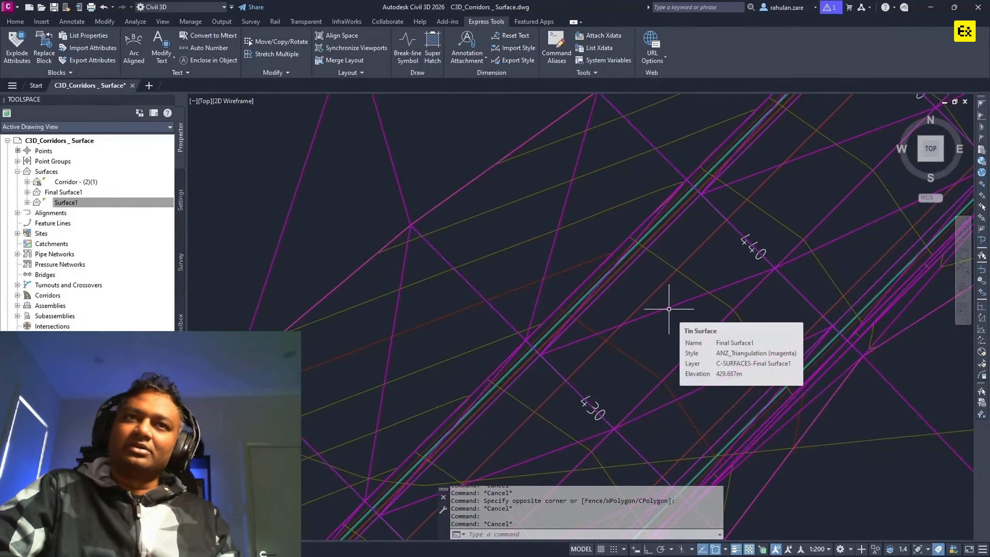
scroll(669, 309, down, 3)
scroll(669, 309, up, 3)
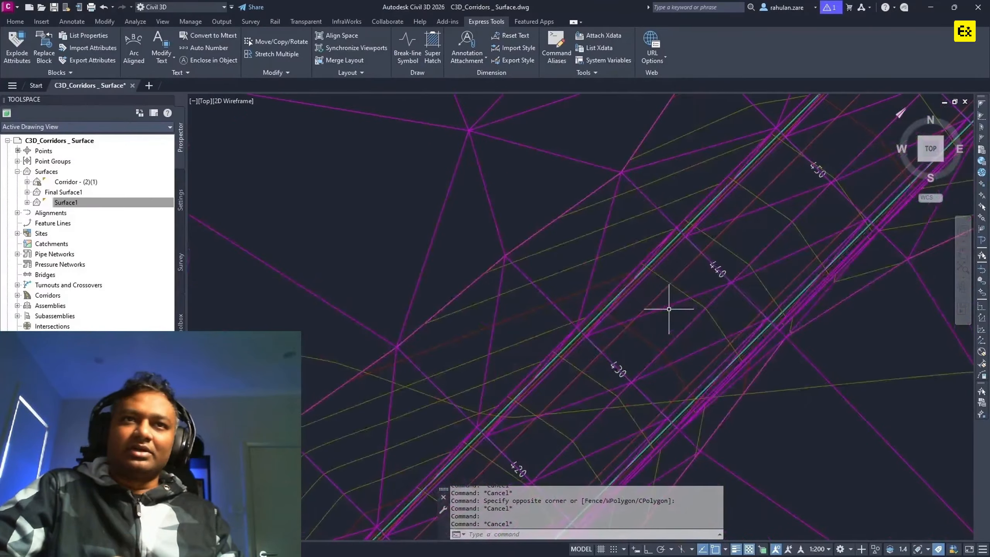
scroll(608, 327, up, 1)
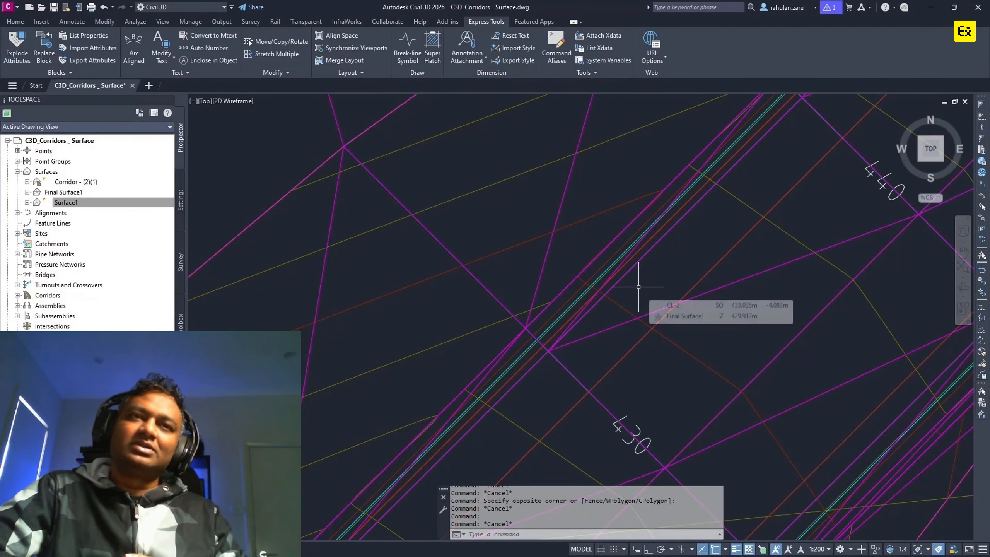
scroll(534, 326, up, 3)
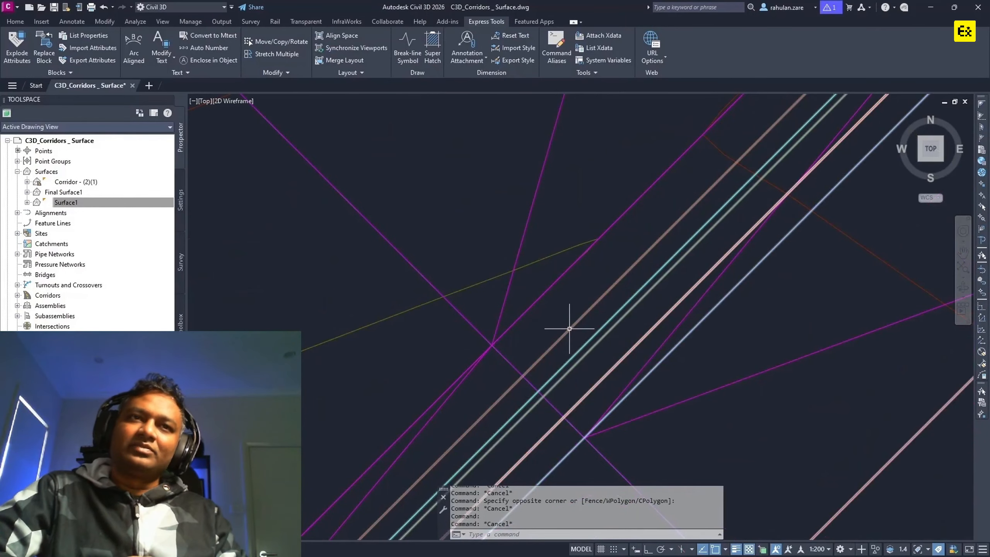
mouse_move(569, 329)
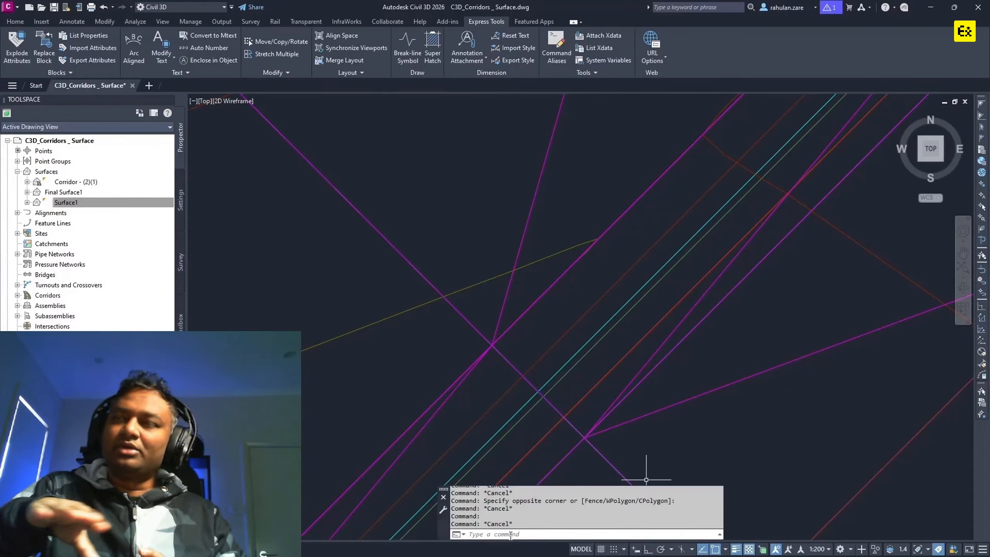
Remove the Selection Cycling control from the status bar and restore it
click(983, 550)
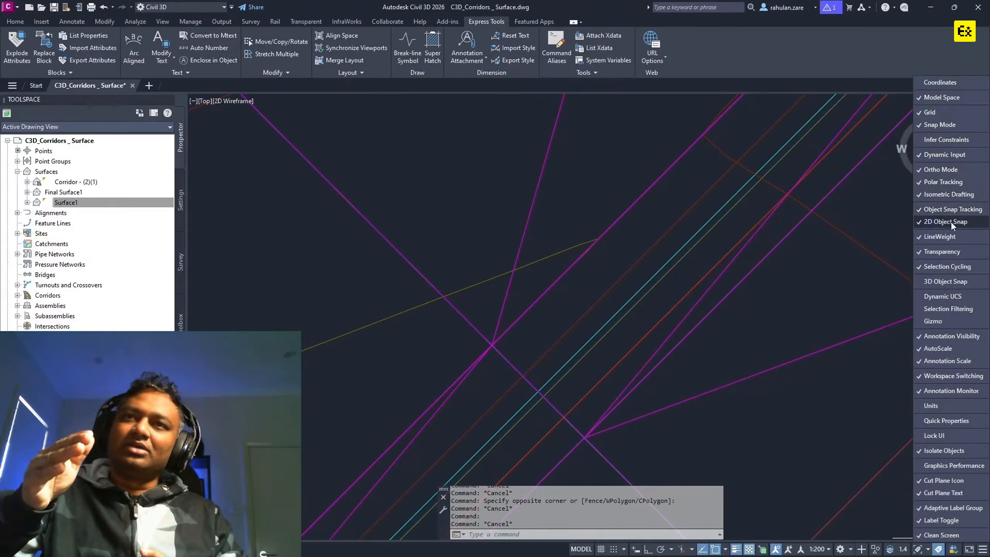
click(954, 269)
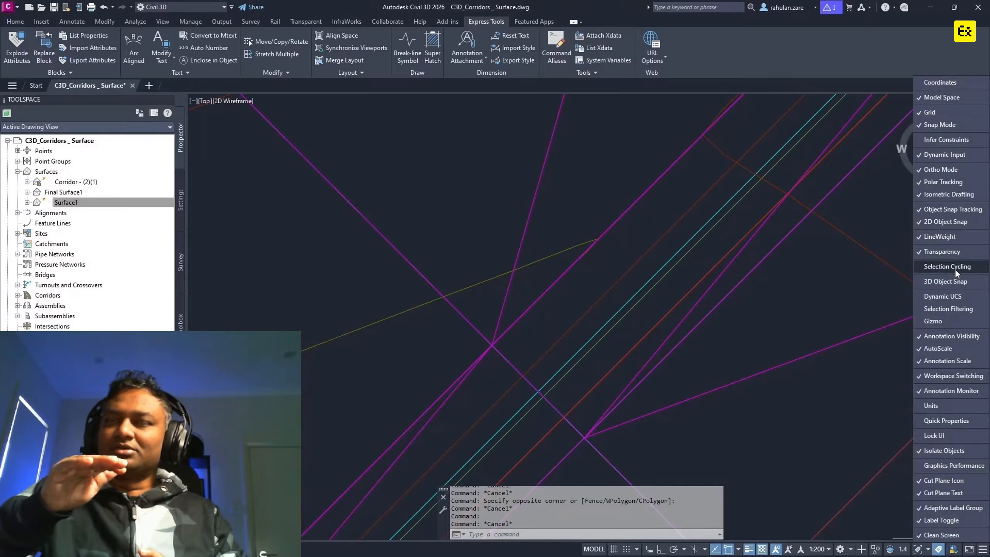
click(955, 269)
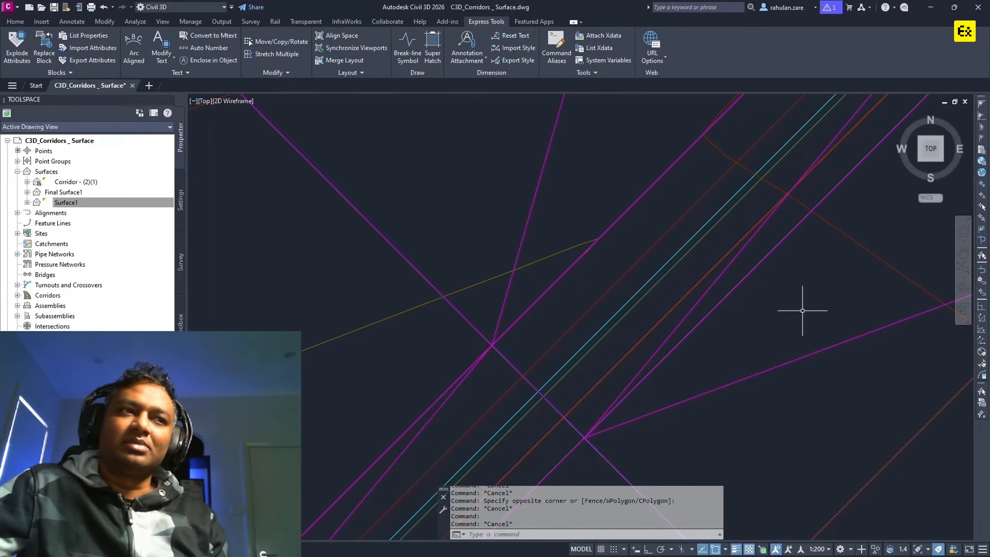
Select the corridor at its overlapping edge lines with selection cycling off, and clear the selection
click(688, 242)
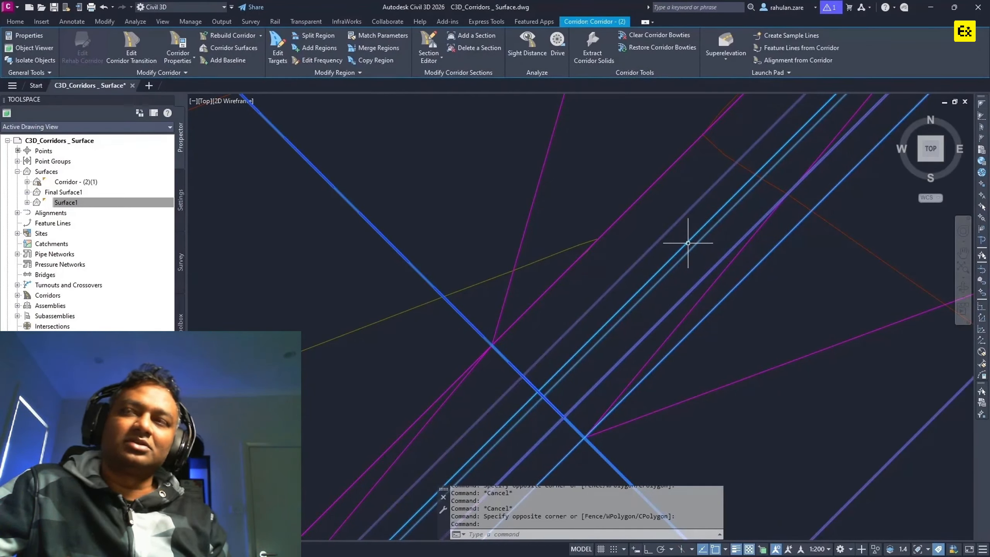
key(Escape)
key(Escape)
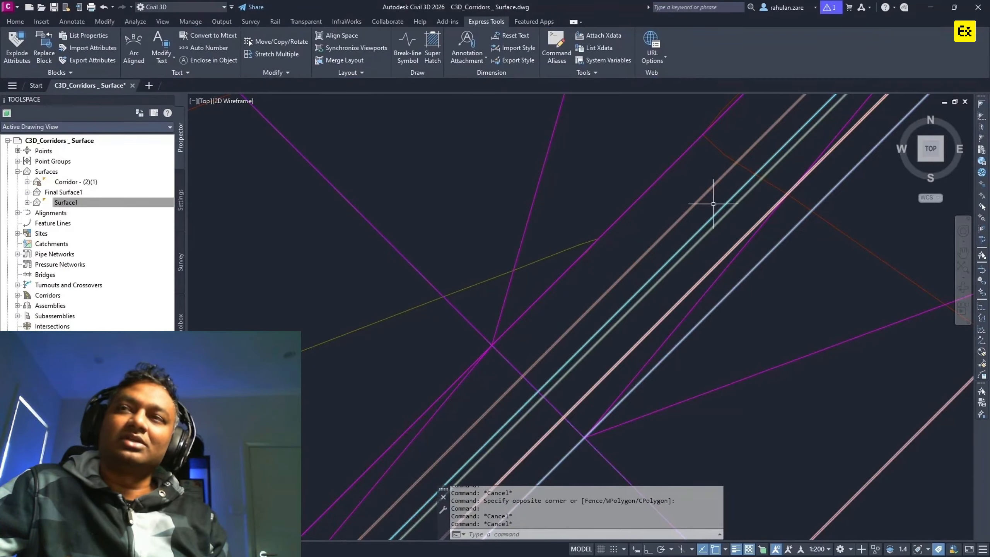
Turn on selection cycling, list the overlapping objects beside the 430 chainage line, preview the Corridor entry, and close the list without choosing
click(763, 550)
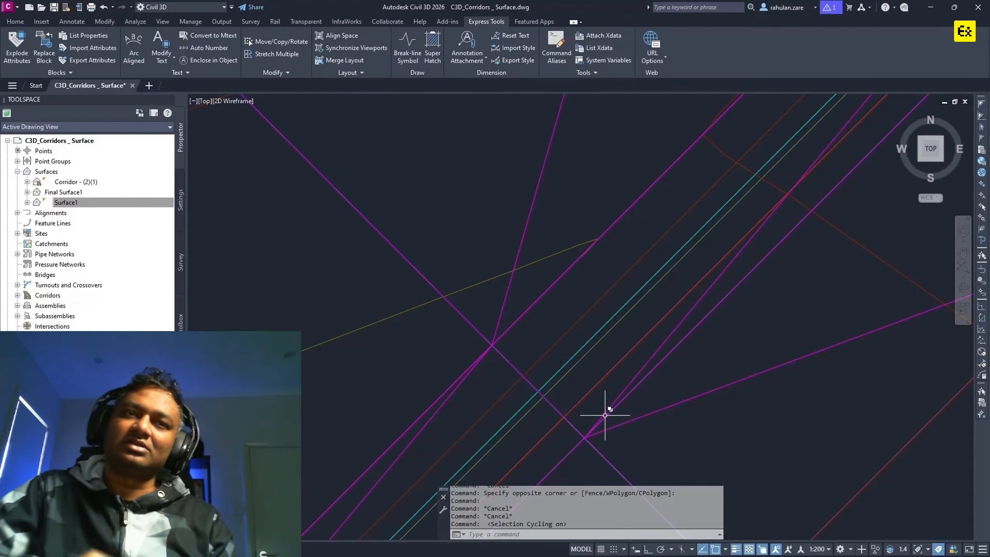
mouse_move(604, 414)
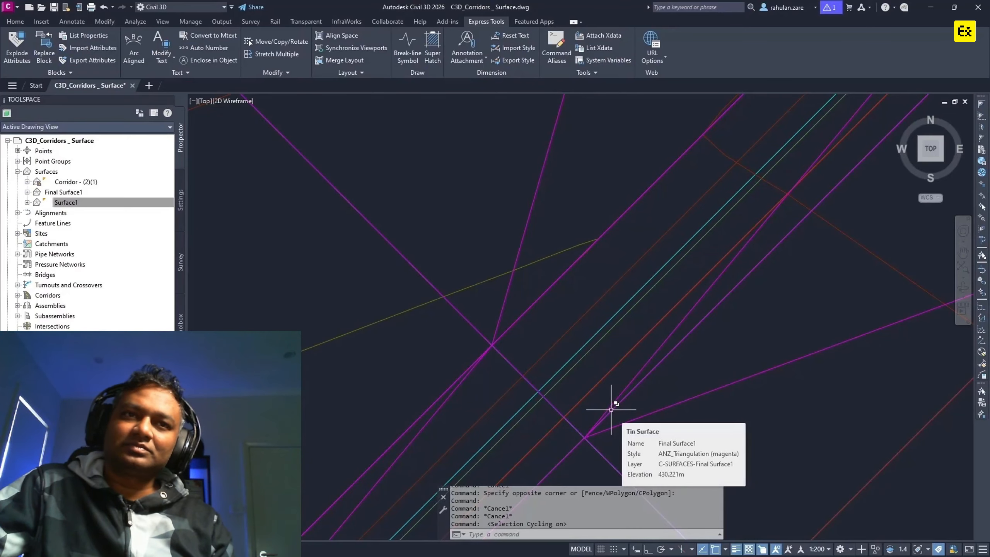
click(611, 410)
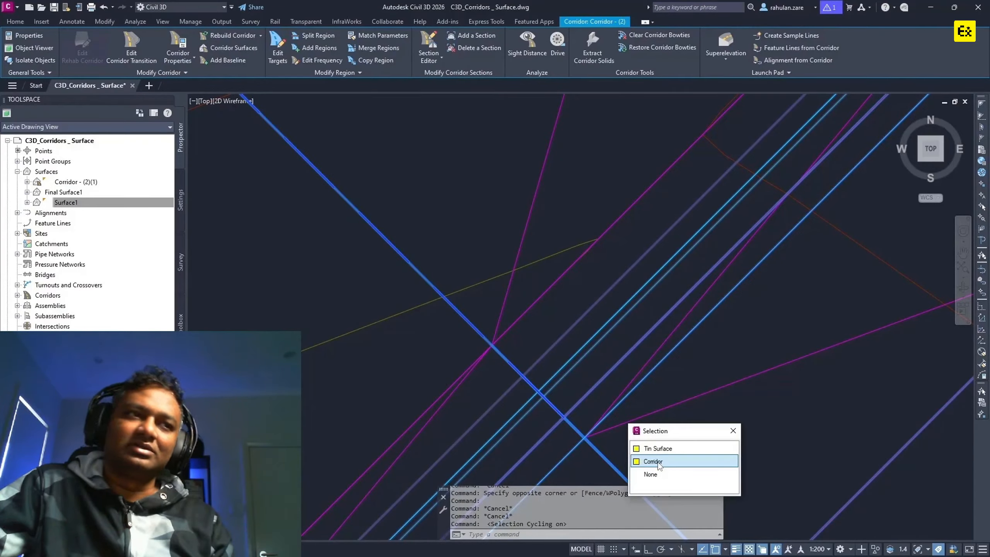
click(733, 431)
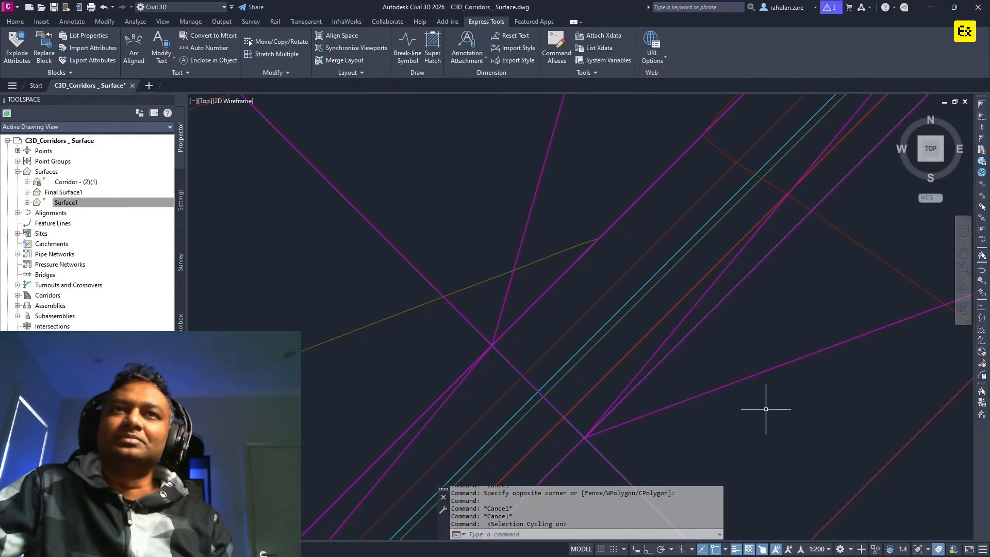
click(750, 500)
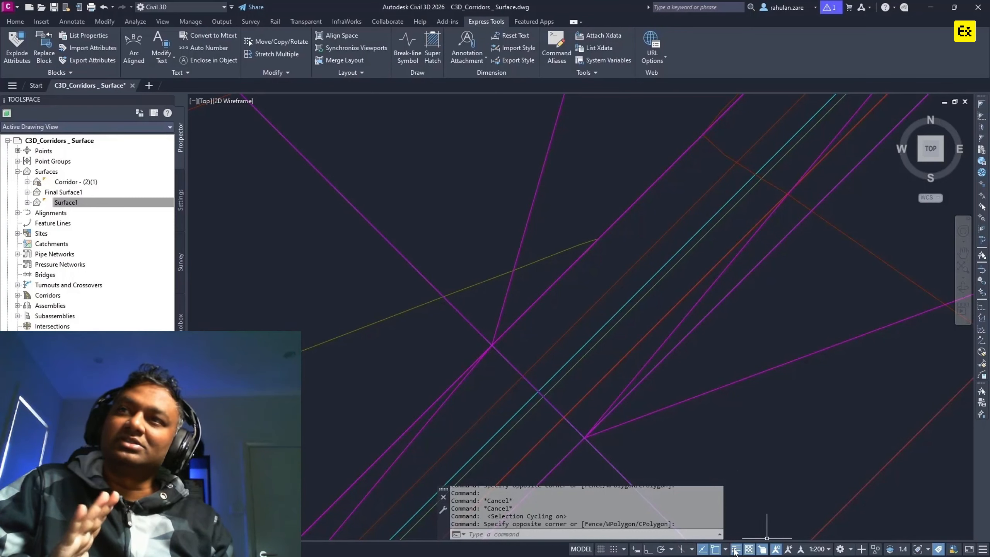
mouse_move(747, 417)
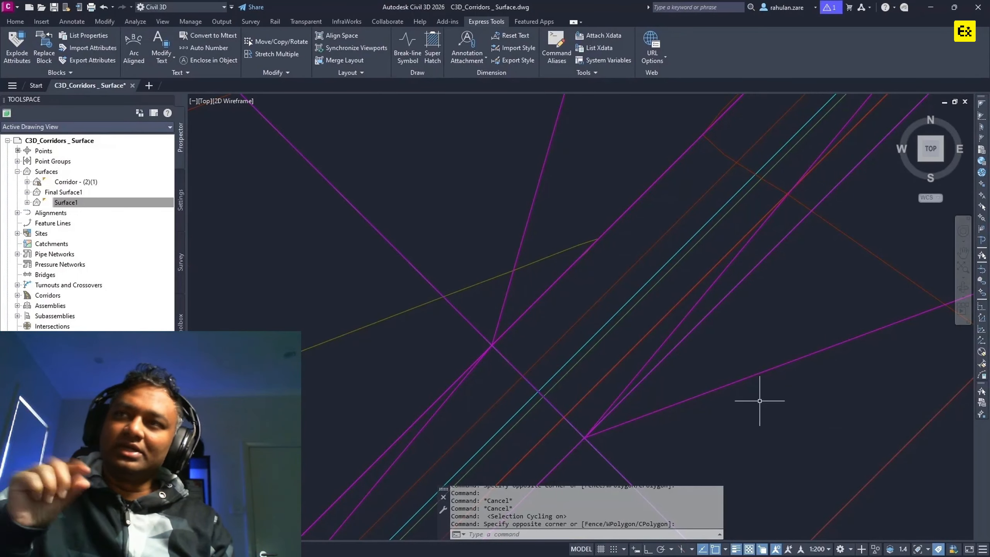
scroll(763, 404, down, 6)
scroll(659, 309, down, 4)
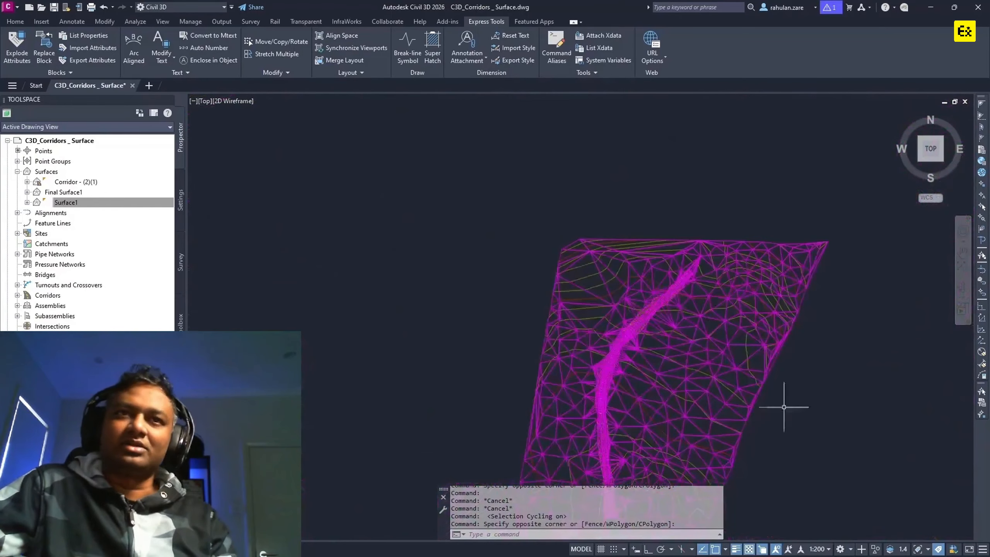
scroll(661, 274, up, 8)
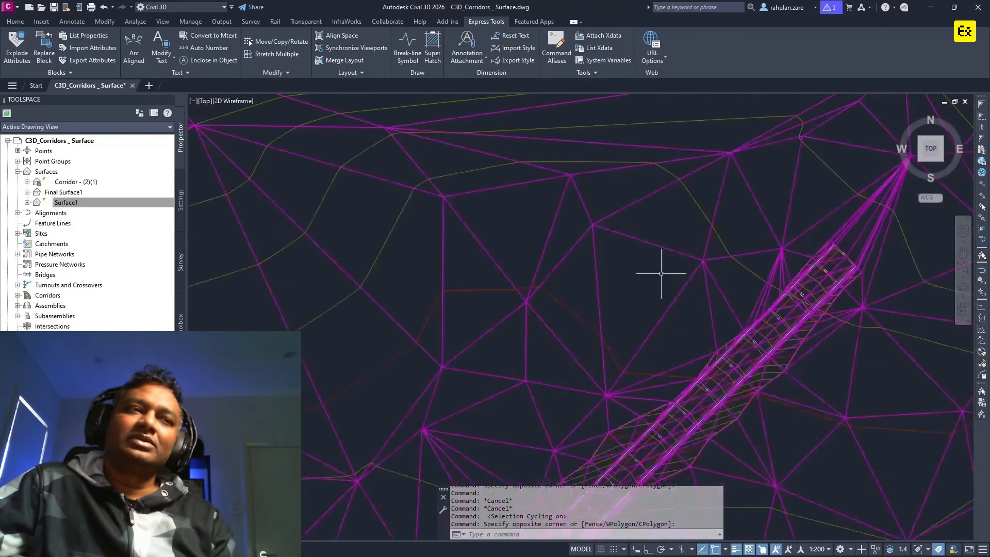
mouse_move(661, 274)
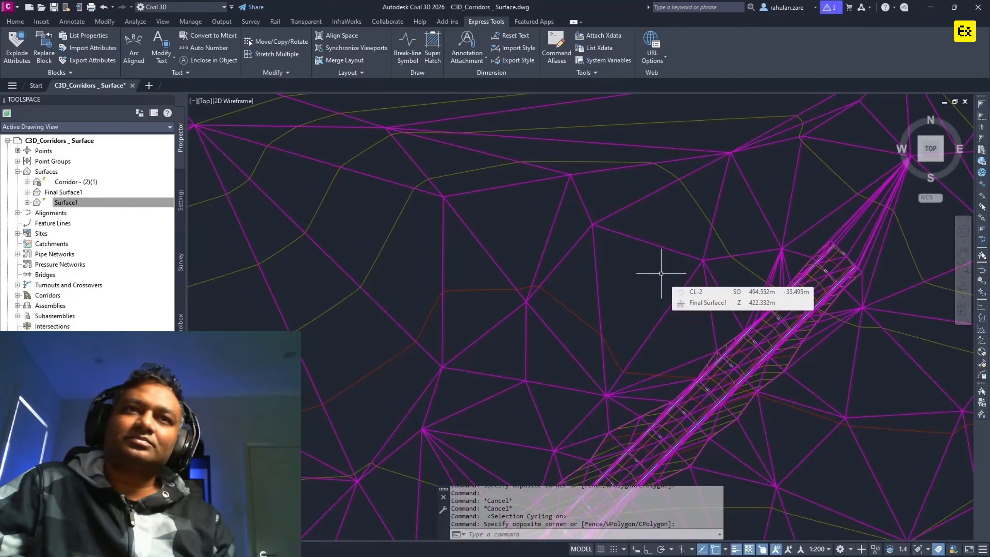
mouse_move(734, 344)
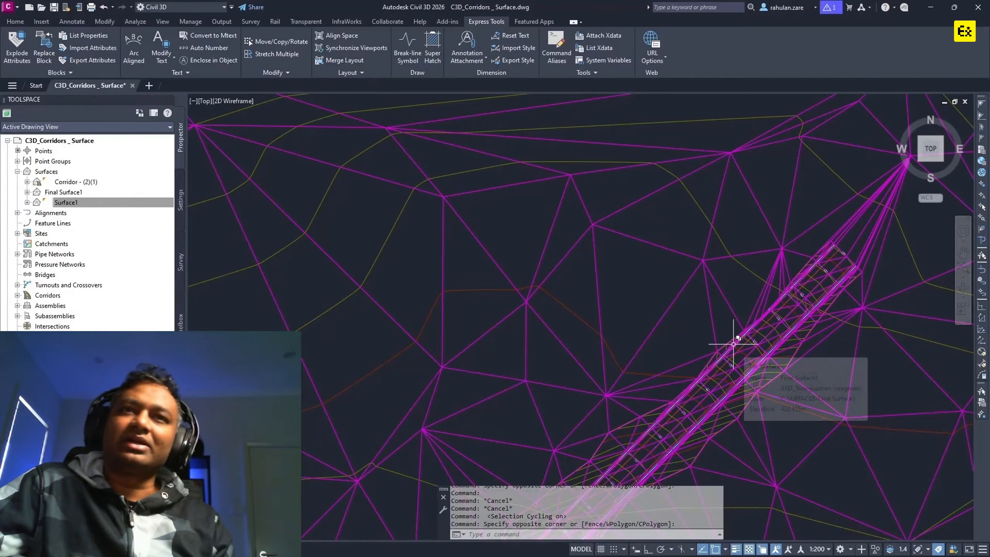
Turn off lineweight display and inspect the cyan corridor feature line near the 500 chainage label
scroll(733, 344, up, 5)
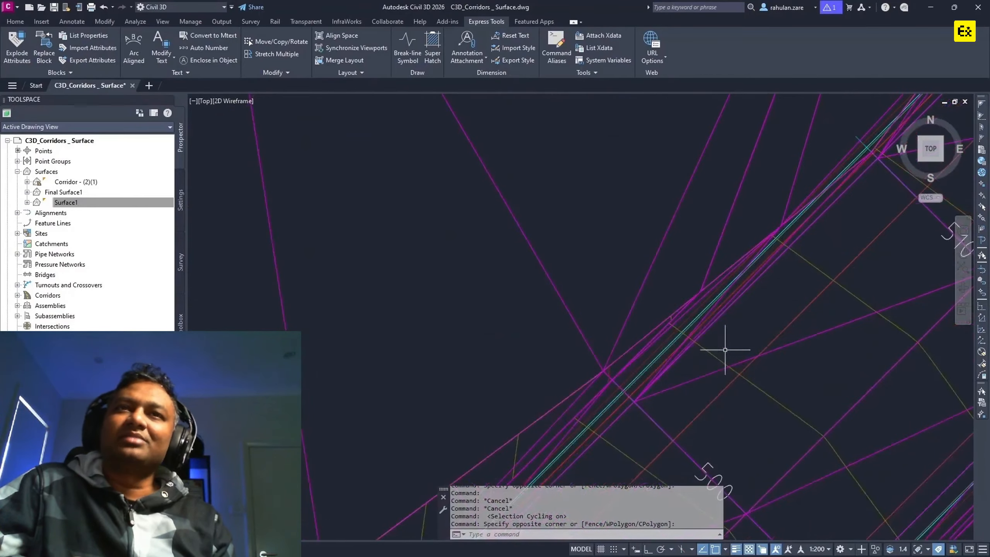
scroll(702, 342, up, 2)
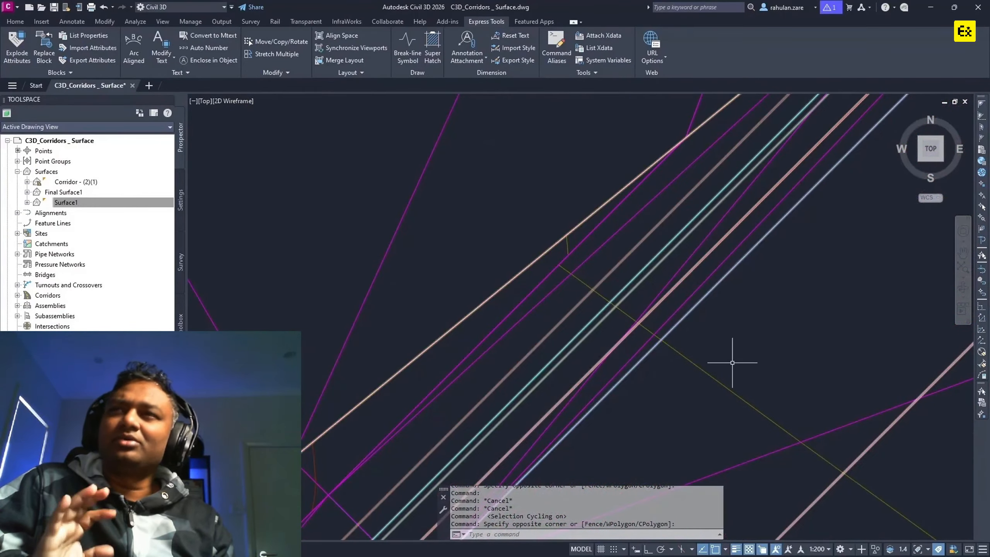
mouse_move(679, 356)
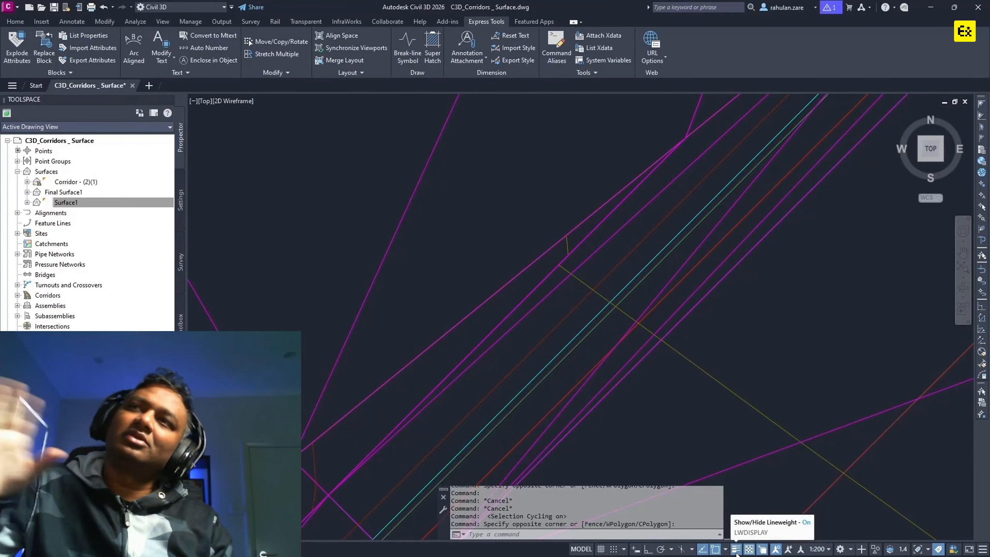
click(736, 550)
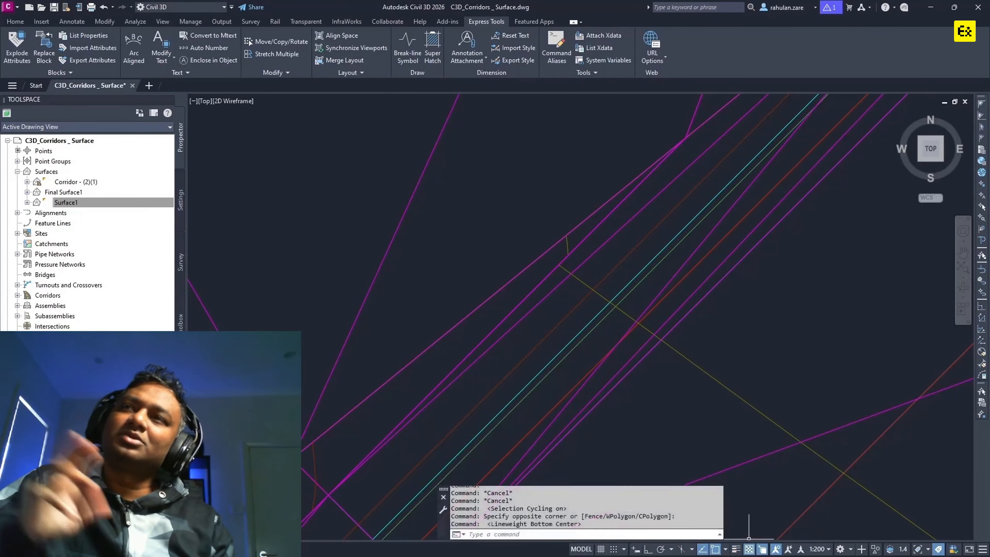
click(737, 550)
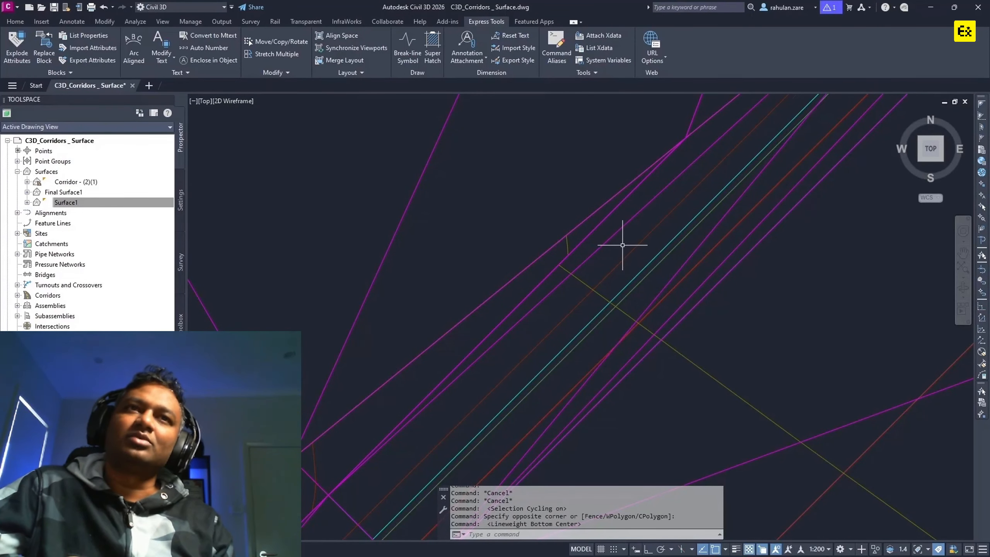
scroll(626, 239, up, 3)
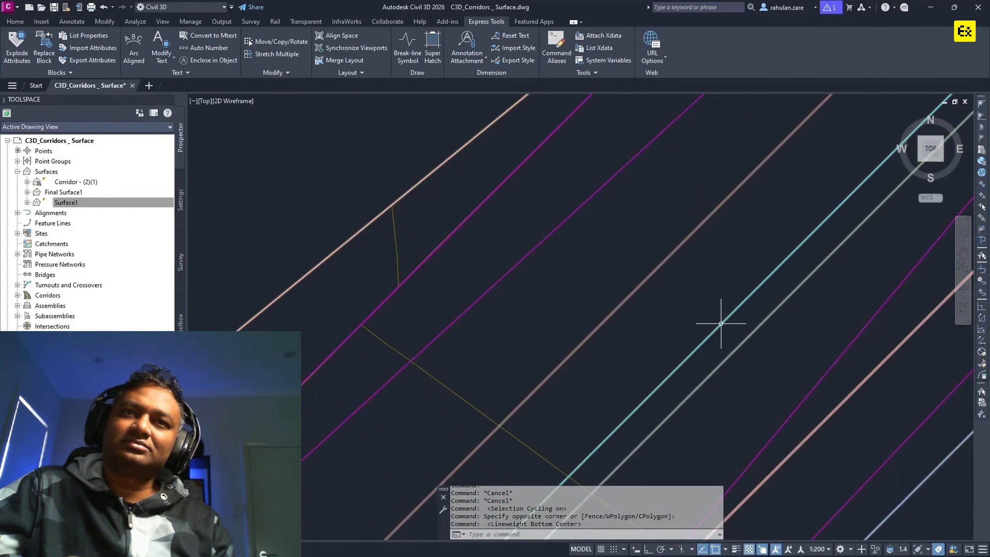
mouse_move(722, 323)
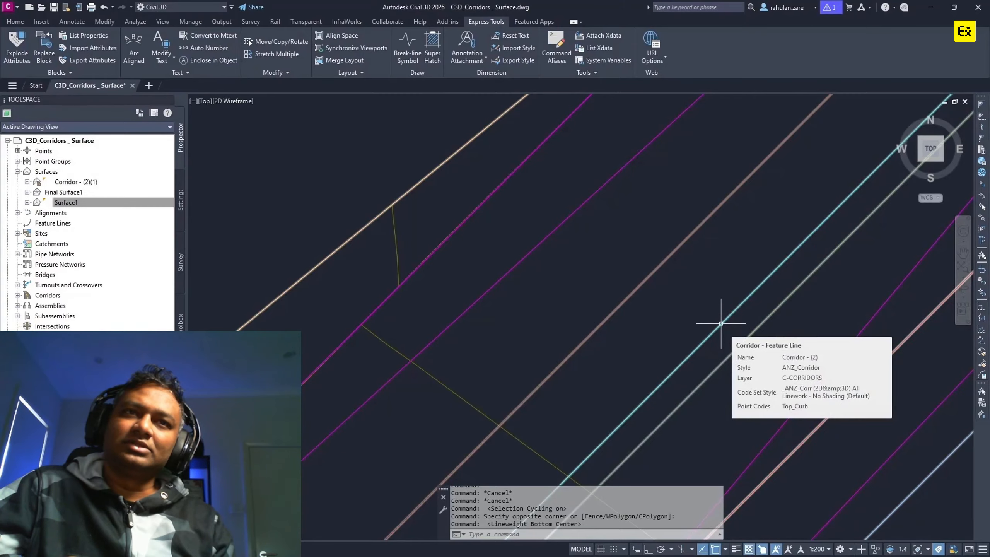
scroll(721, 323, down, 5)
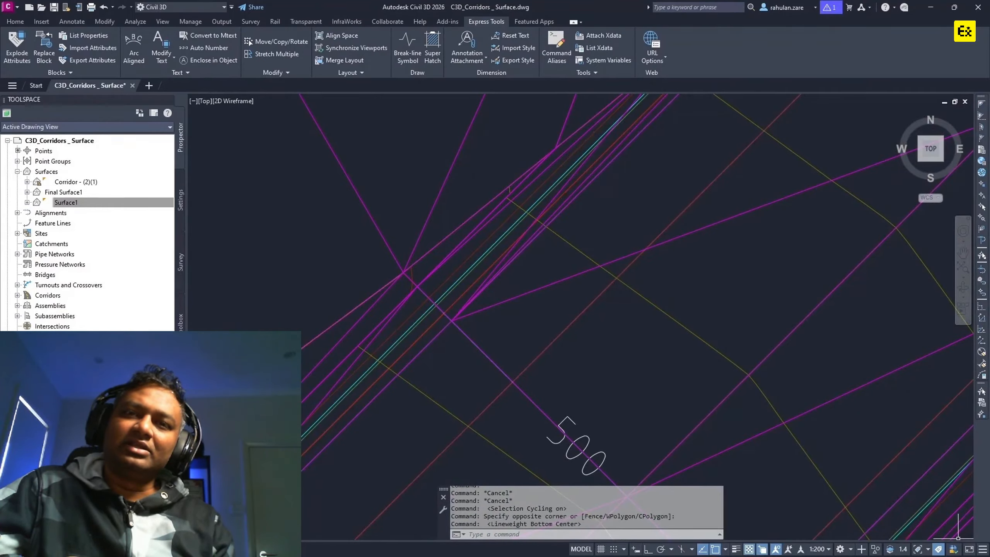
Add the Coordinates readout to the status bar and toggle it, leaving coordinate tracking off
click(983, 549)
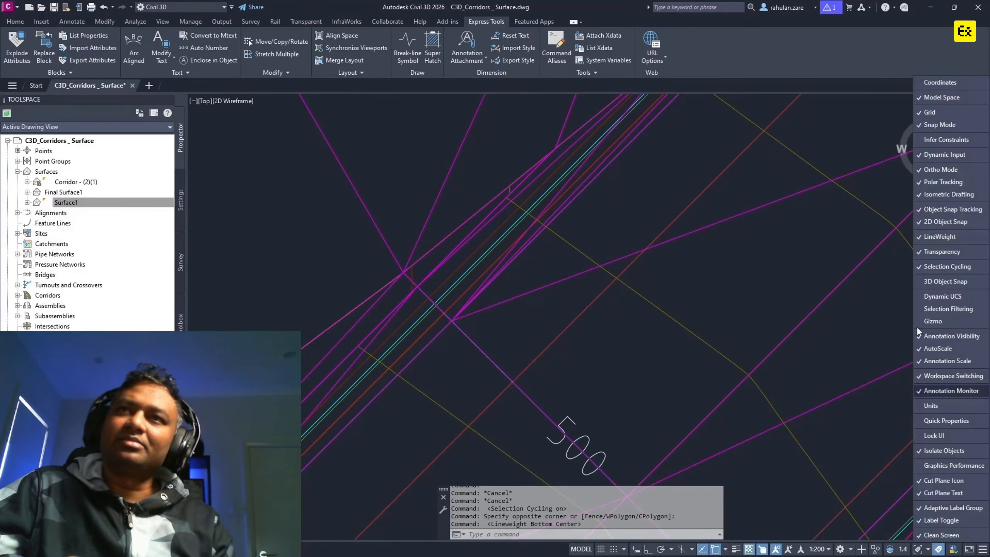
click(942, 83)
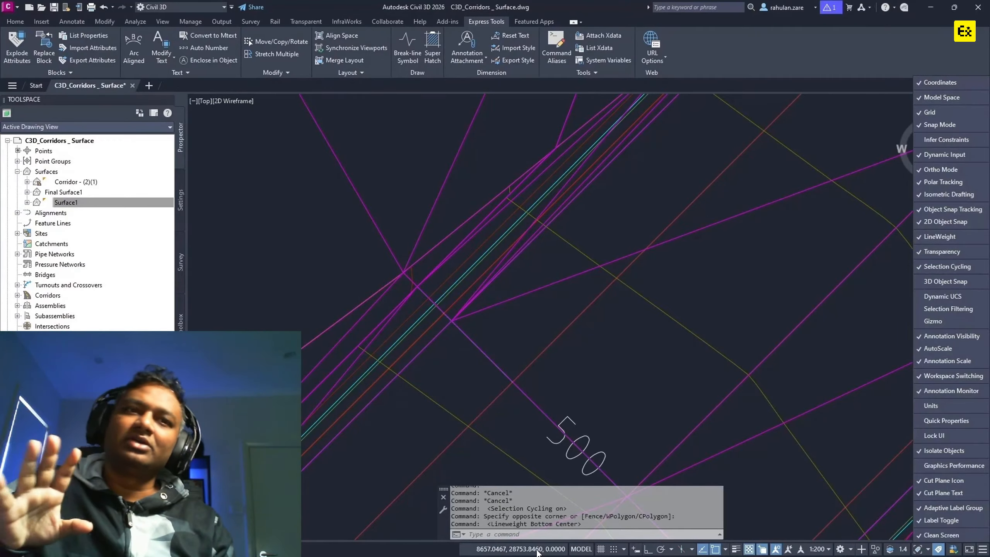
key(Escape)
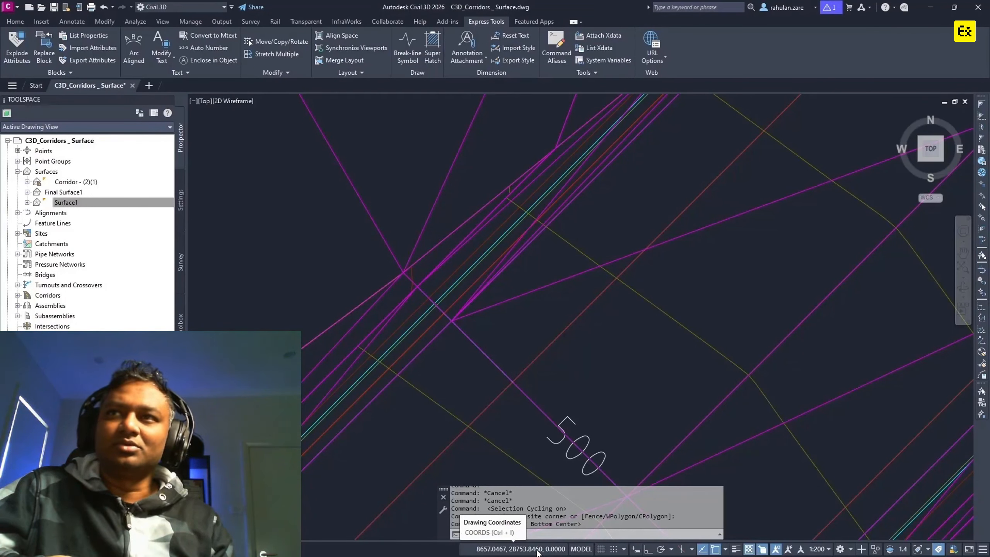
click(527, 550)
click(516, 548)
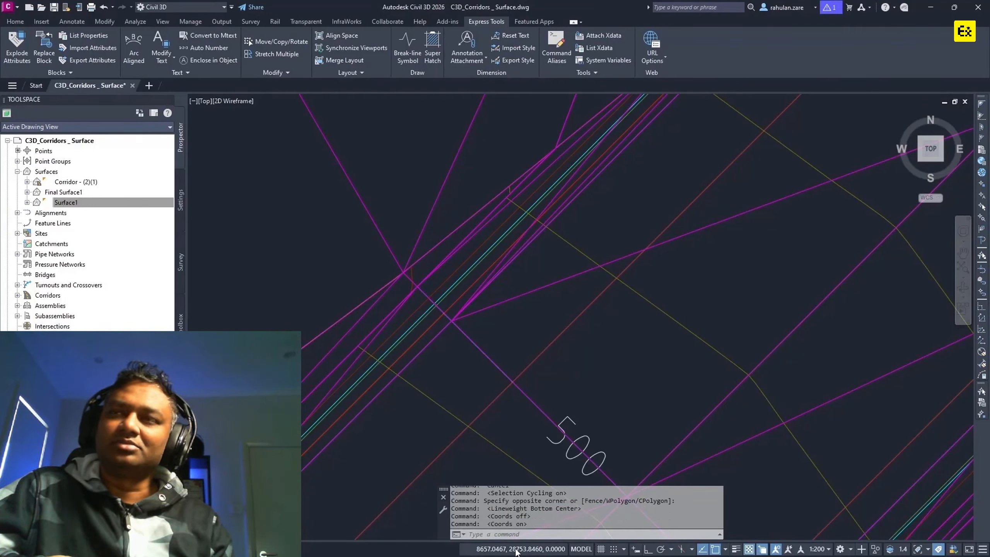
click(523, 549)
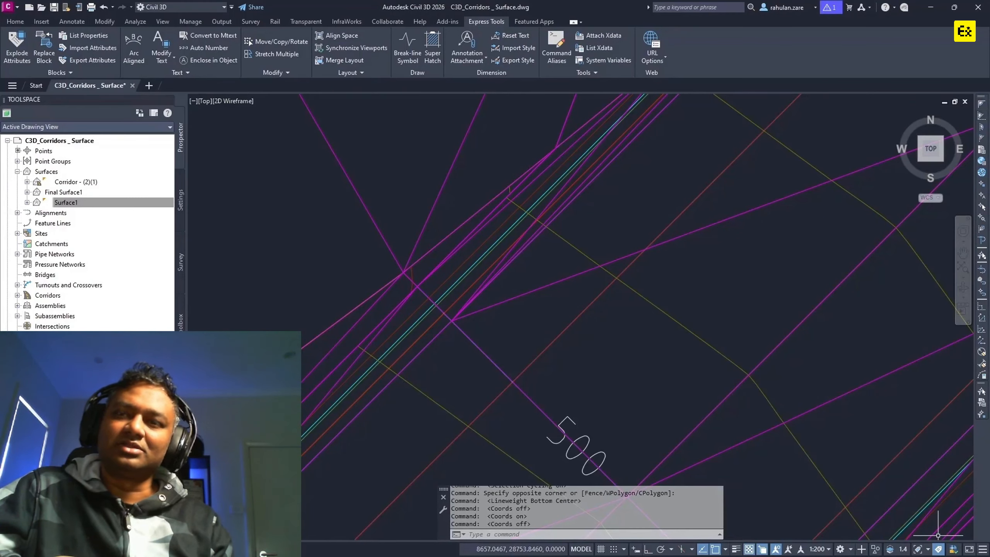
Check the Dynamic Input entry among the status bar controls, turn on dynamic input, and reopen the customization list
click(983, 549)
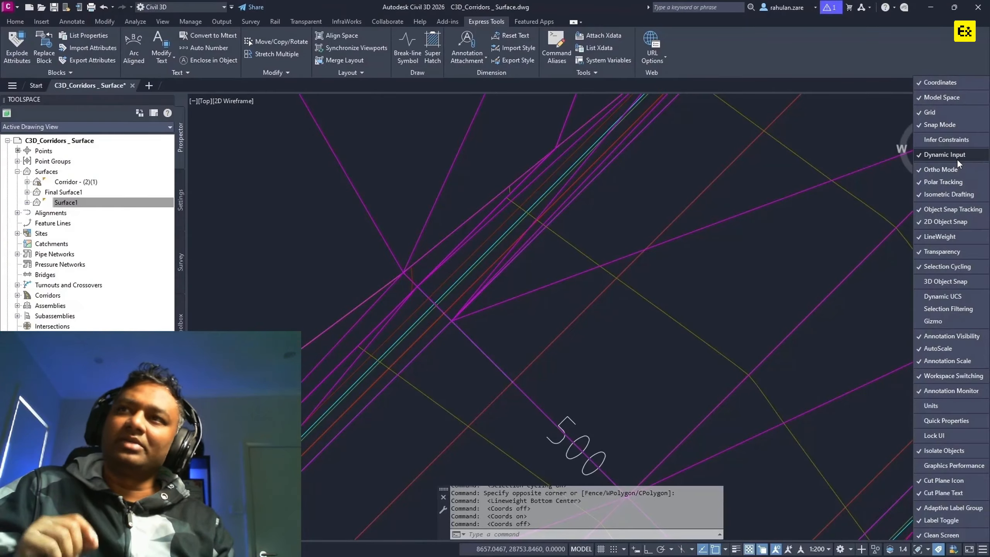
click(741, 281)
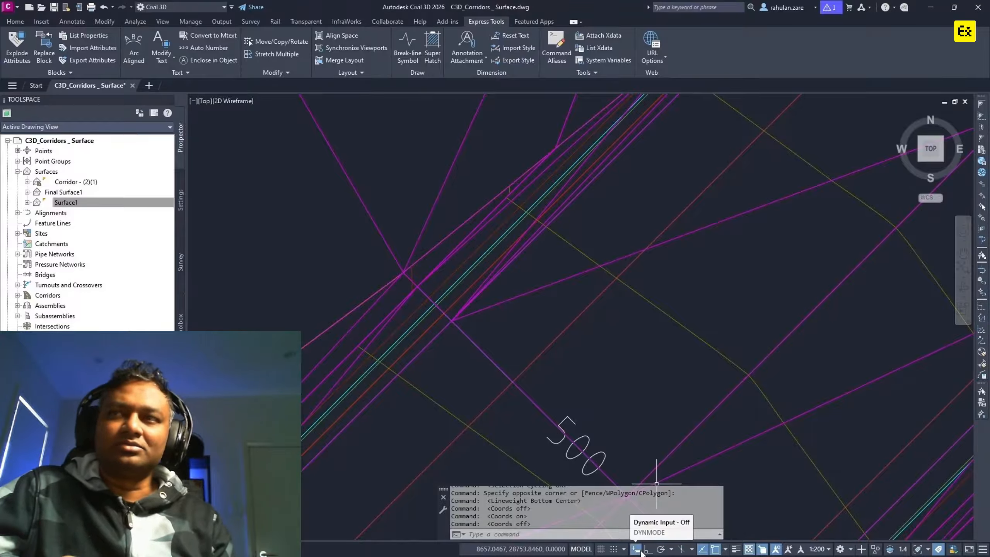
click(636, 549)
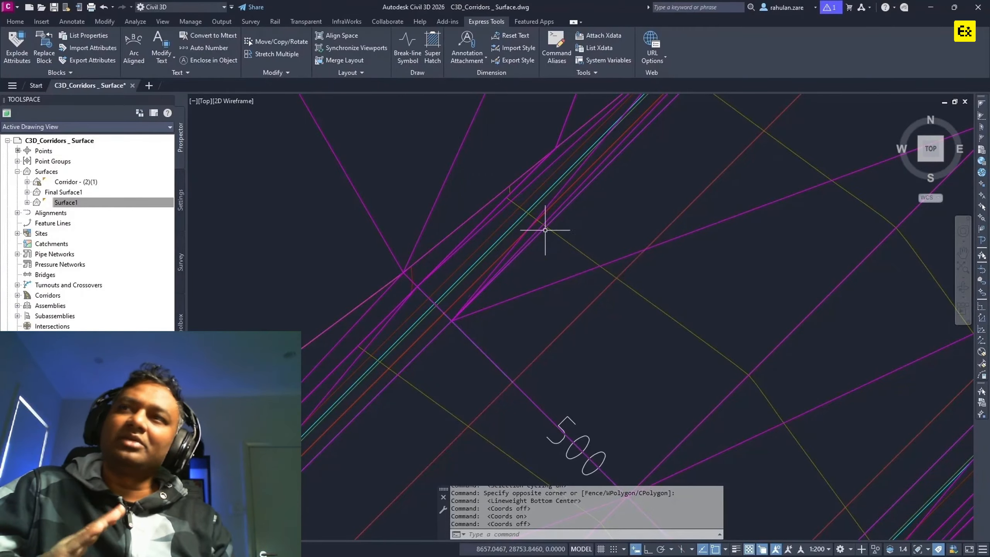
mouse_move(456, 283)
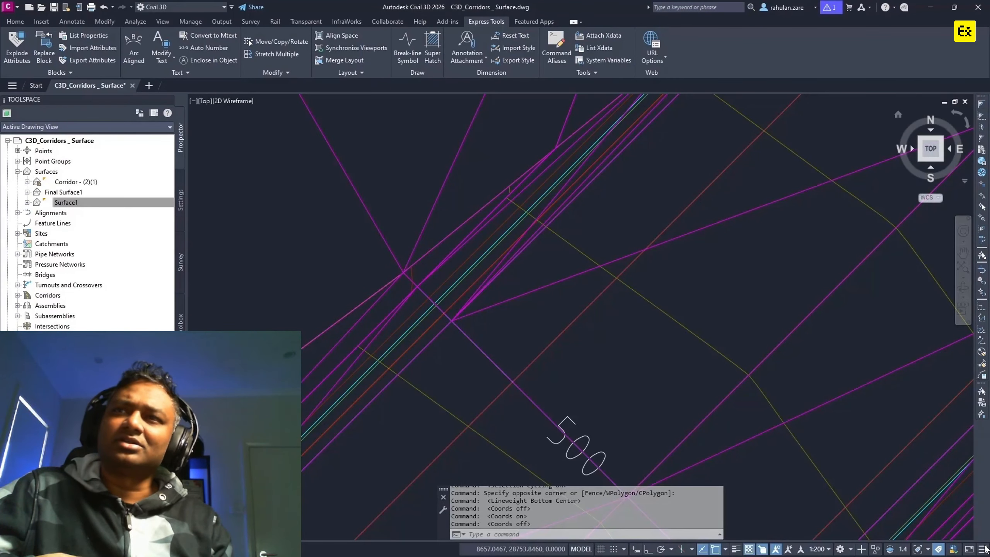
click(983, 549)
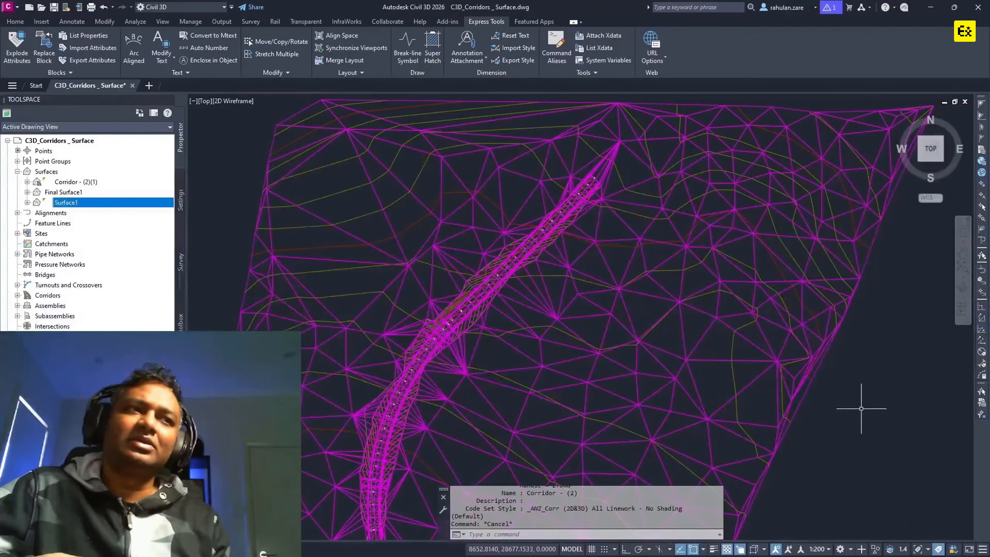
Pick the overlapping lines along the road and choose Corridor from the selection cycling list
scroll(476, 268, up, 4)
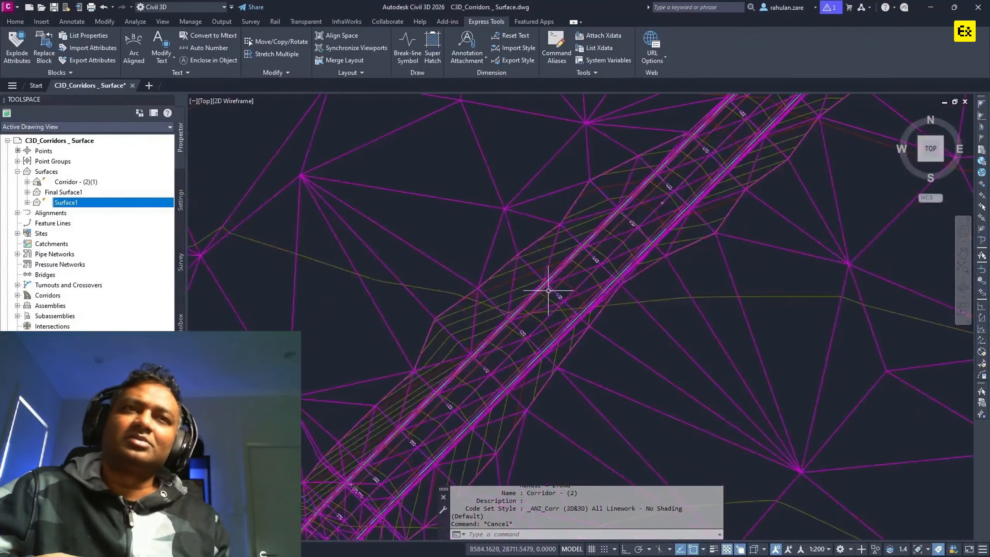
click(552, 279)
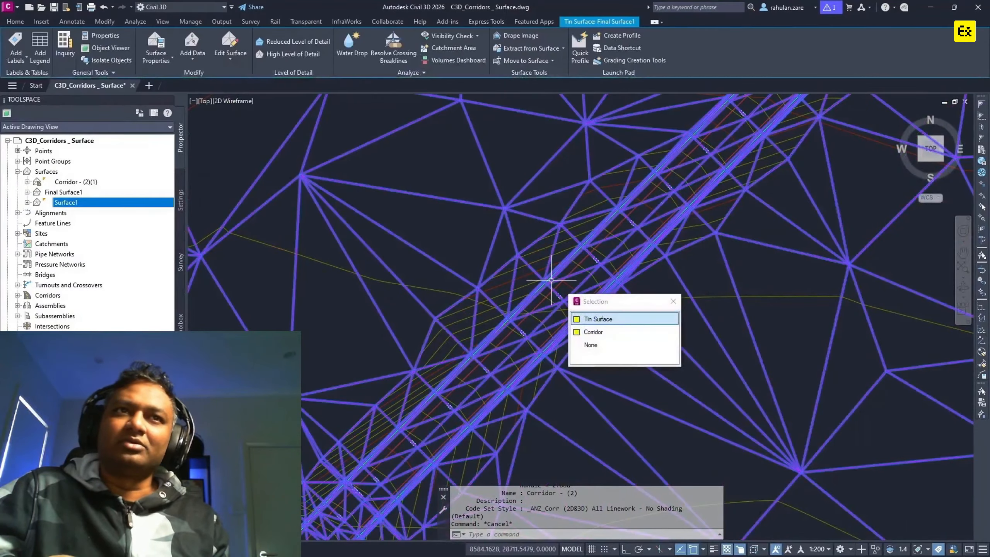
click(608, 332)
scroll(725, 376, down, 6)
middle_drag(716, 367, 633, 175)
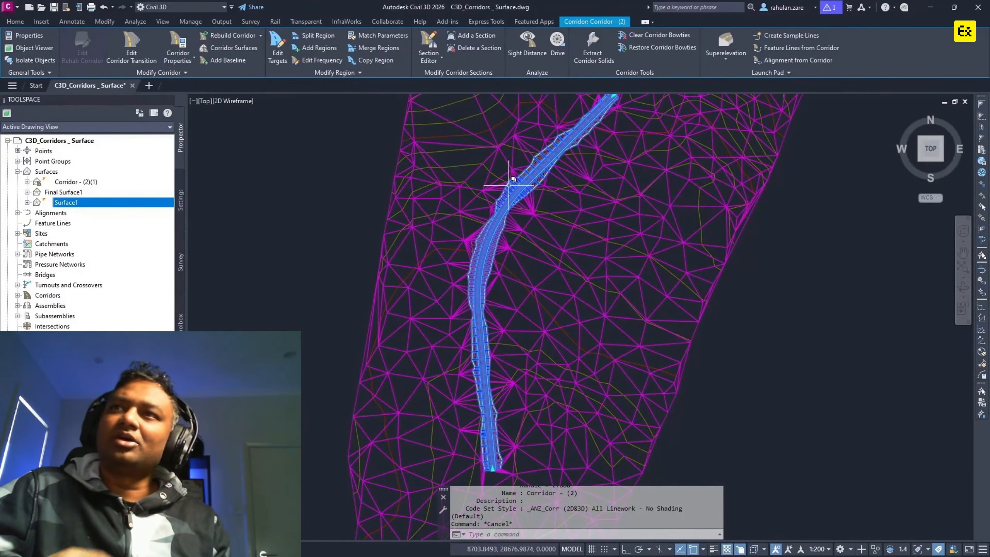
Check that Isolate Objects is enabled for the status bar, and isolate the selected corridor
click(983, 550)
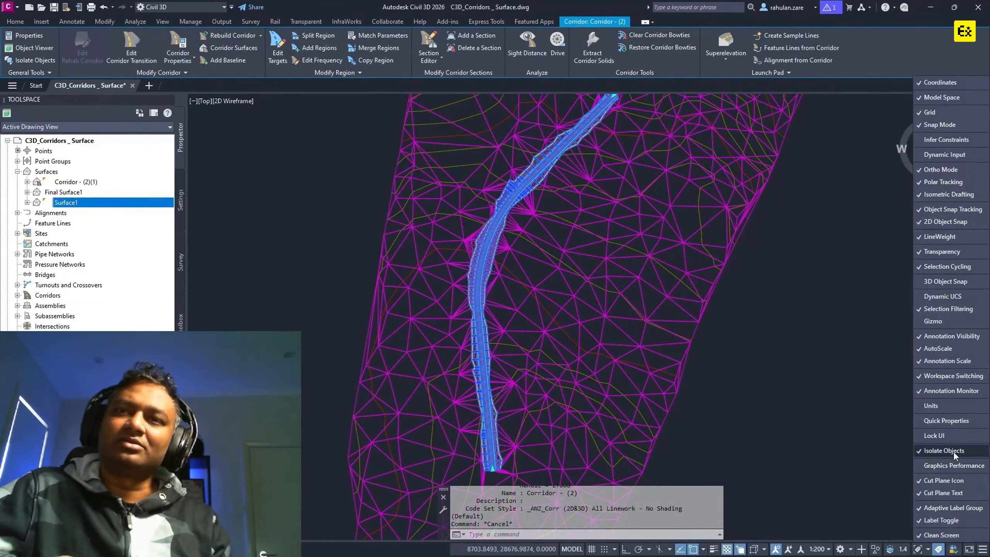
click(982, 551)
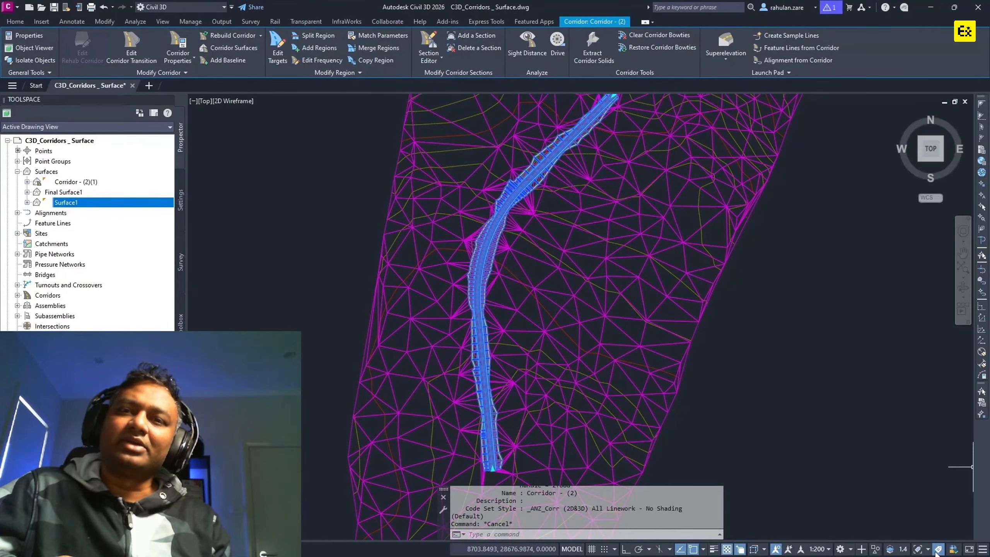
click(876, 551)
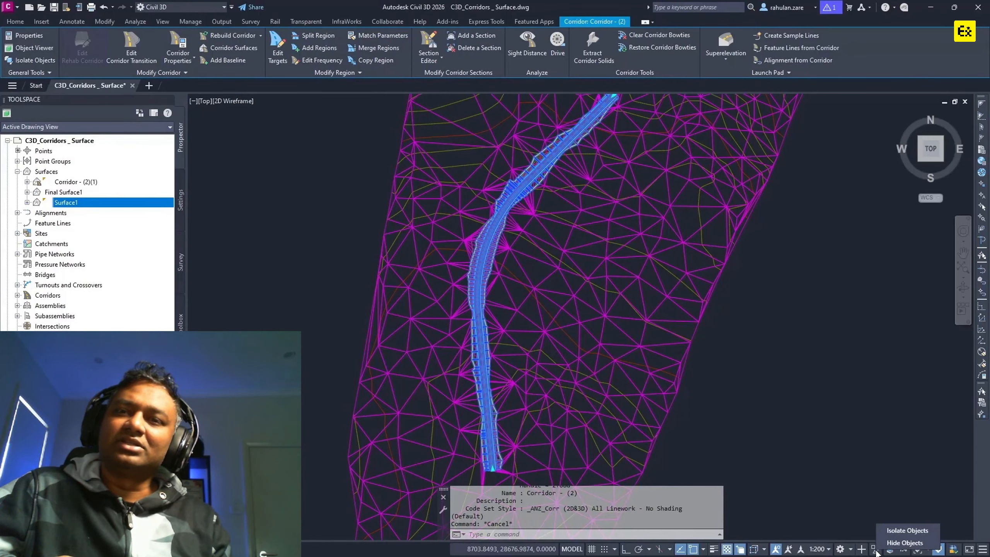
click(900, 532)
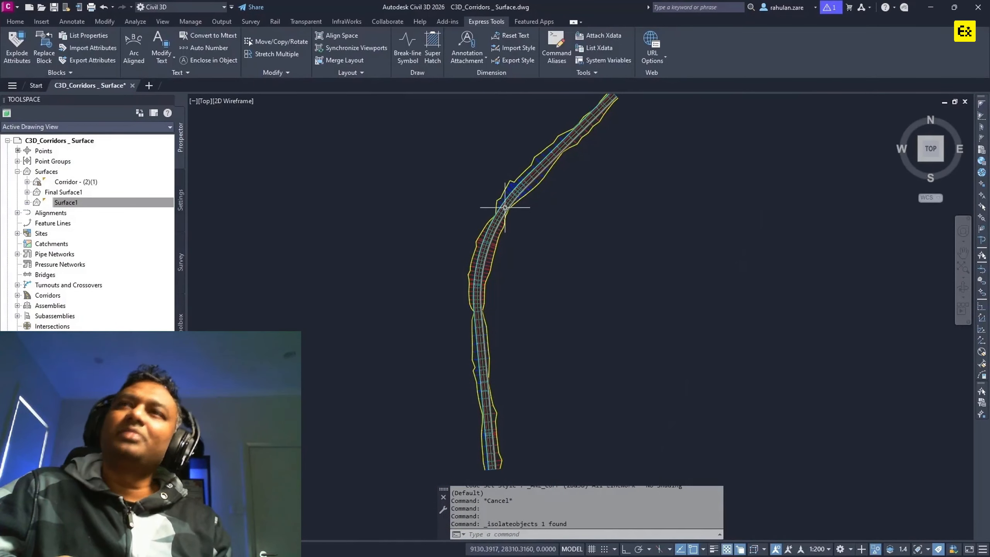
scroll(493, 199, up, 6)
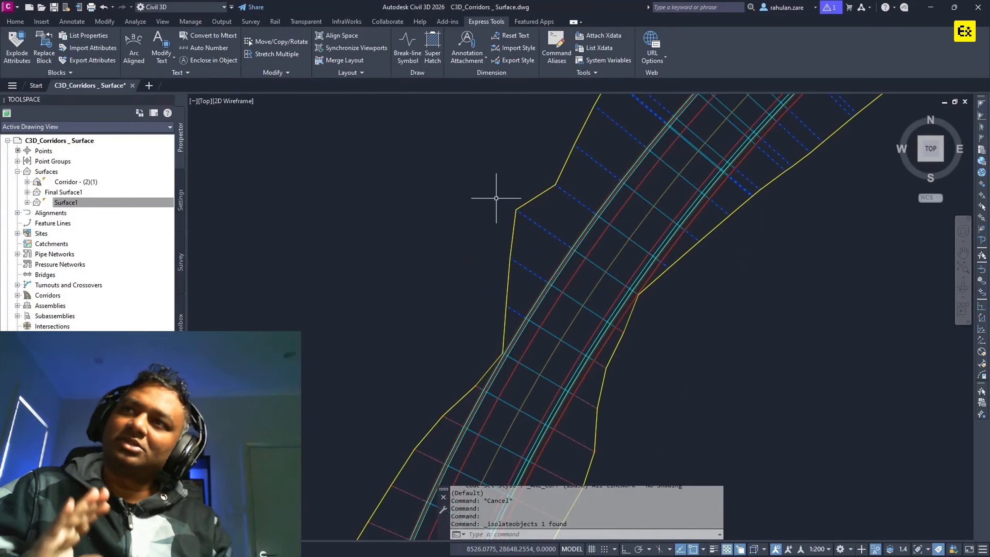
scroll(504, 199, down, 5)
View the isolated corridor in Clean Screen mode and restore the normal interface
click(970, 549)
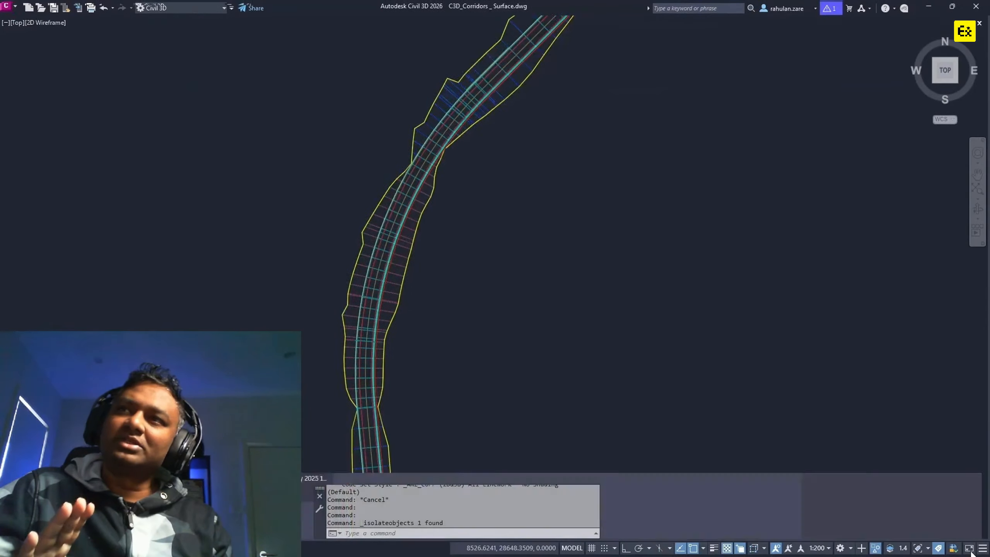
scroll(426, 188, down, 4)
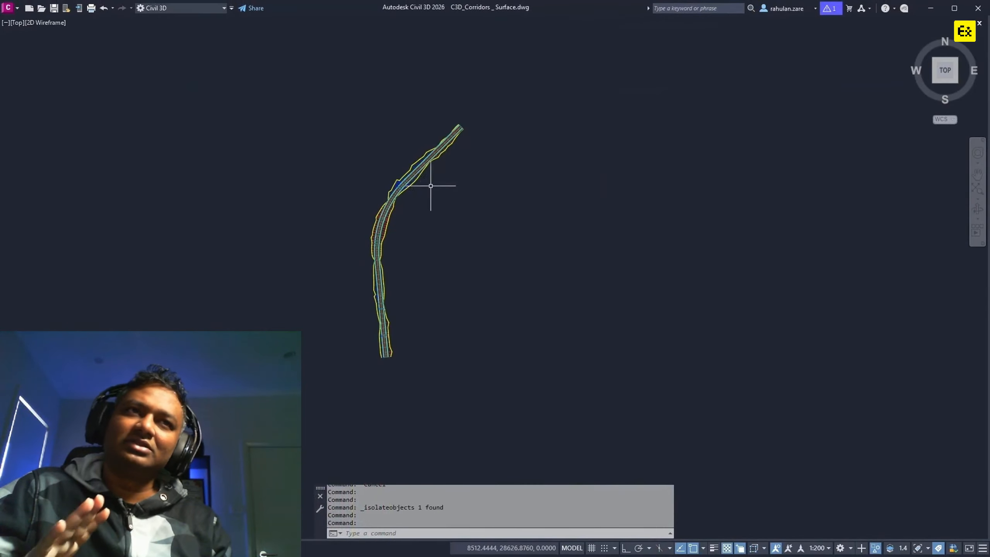
scroll(433, 228, up, 8)
scroll(432, 228, down, 5)
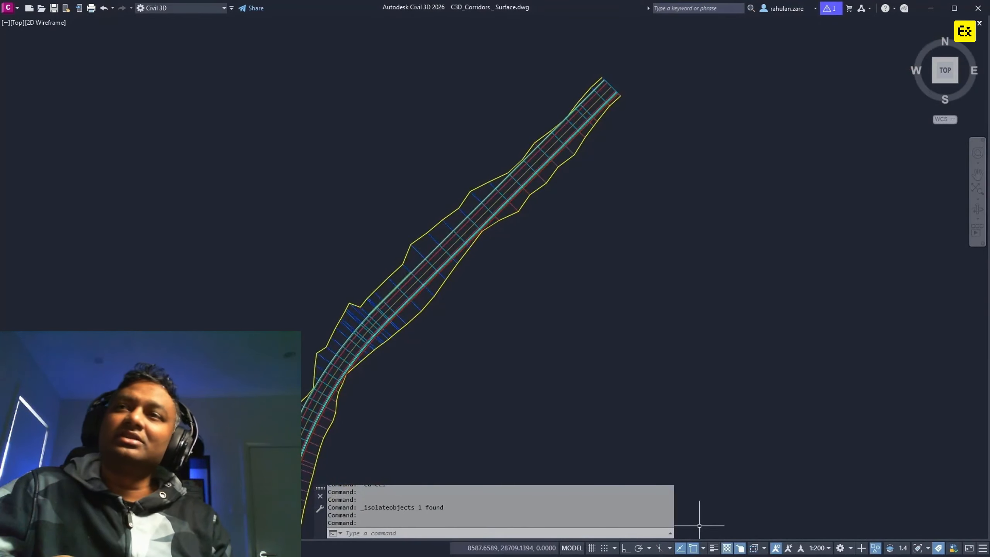
click(970, 549)
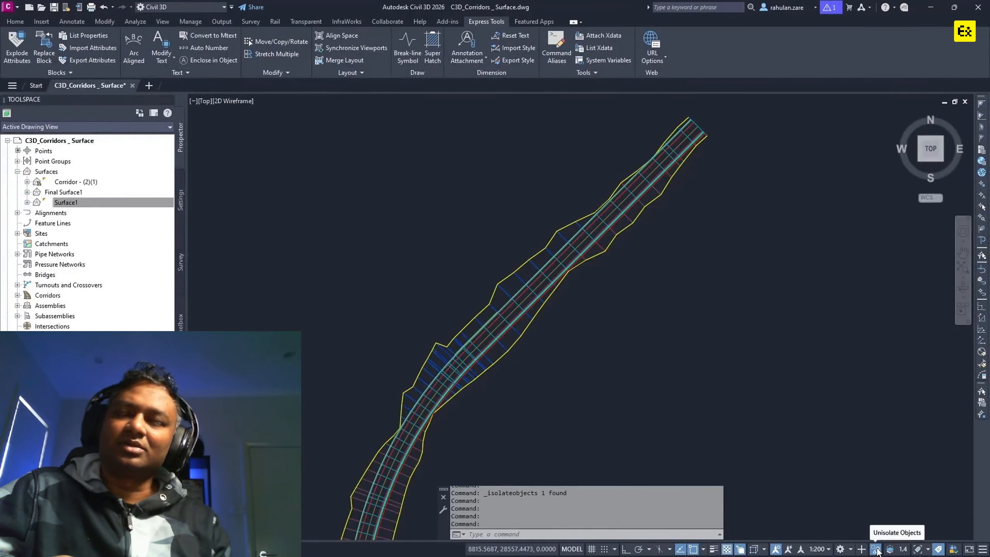
End the object isolation to bring back the hidden surfaces and labels
click(877, 550)
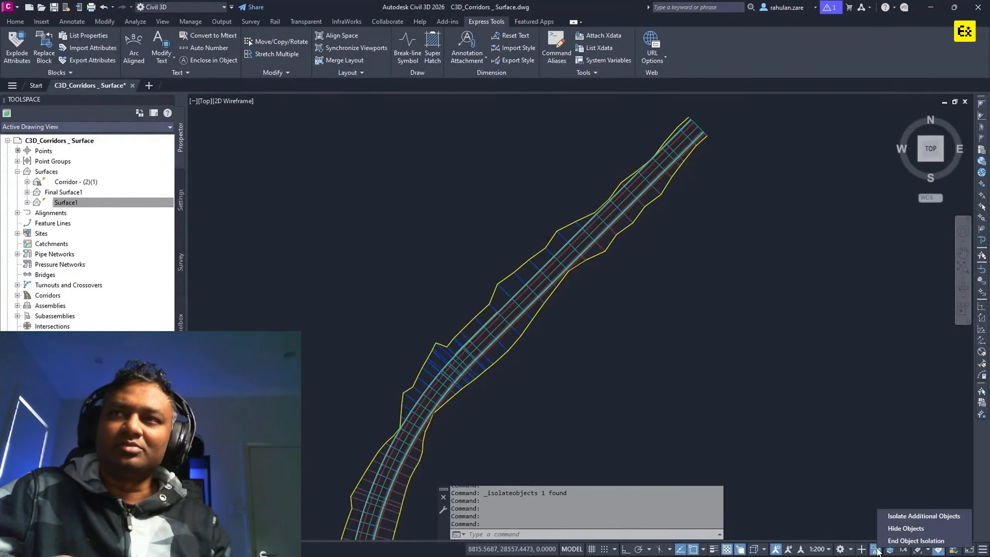
click(901, 541)
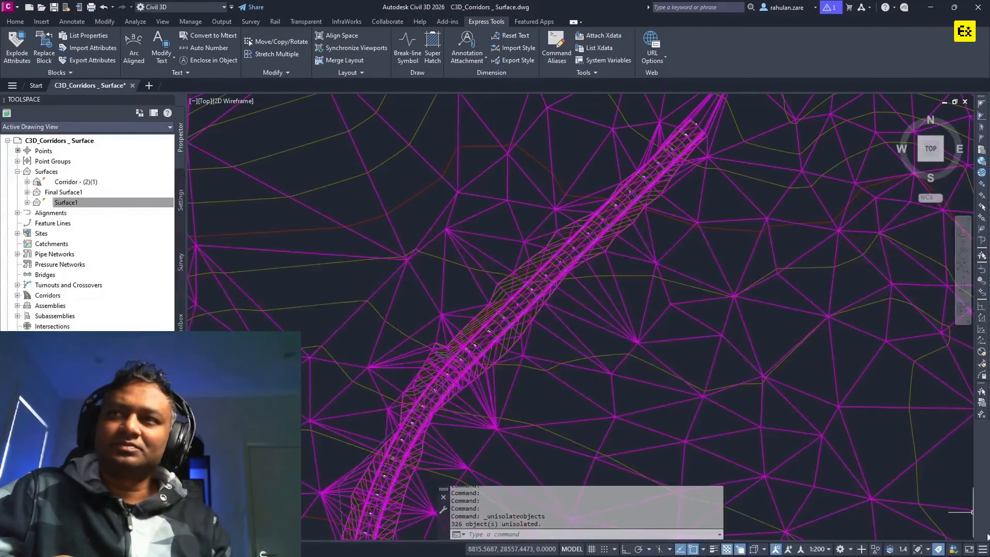
Add the Graphics Performance control to the status bar, open its settings dialog, and move it clear of the corridor
click(983, 549)
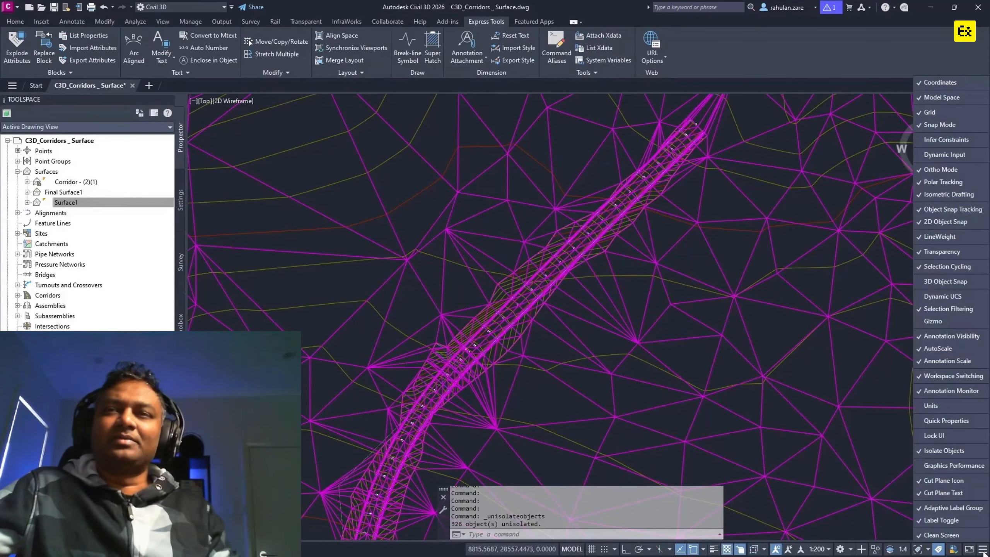
click(951, 468)
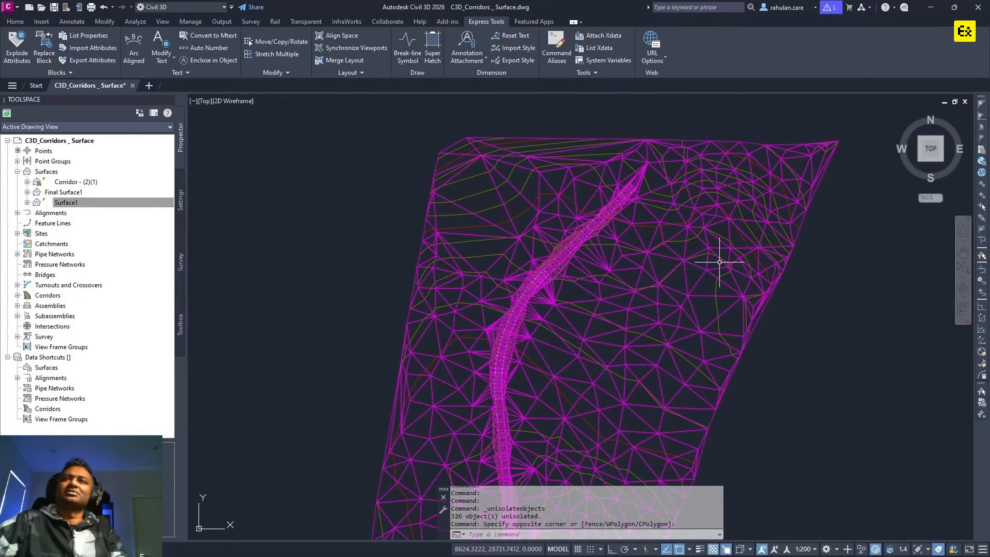
mouse_move(719, 262)
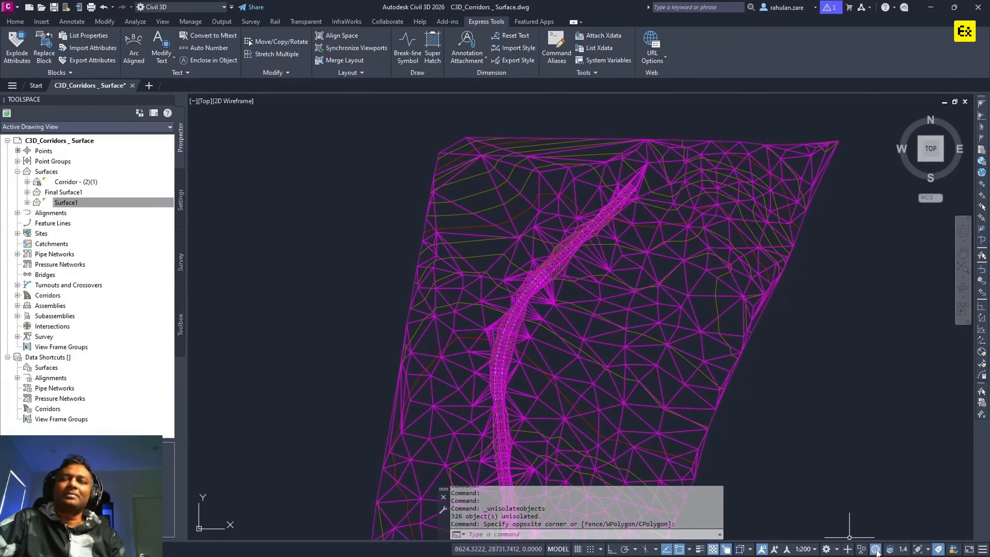
right_click(876, 550)
click(893, 533)
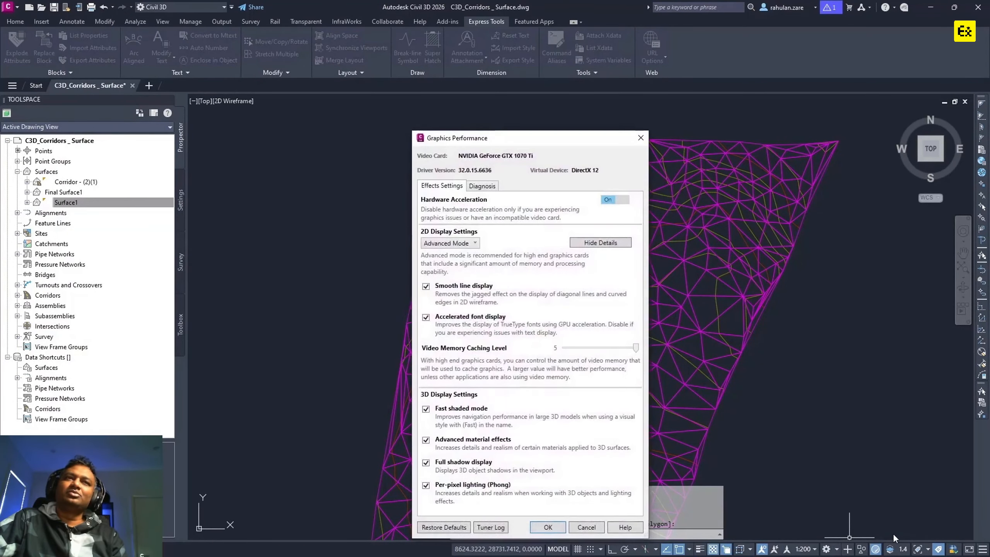
drag(518, 139, 747, 76)
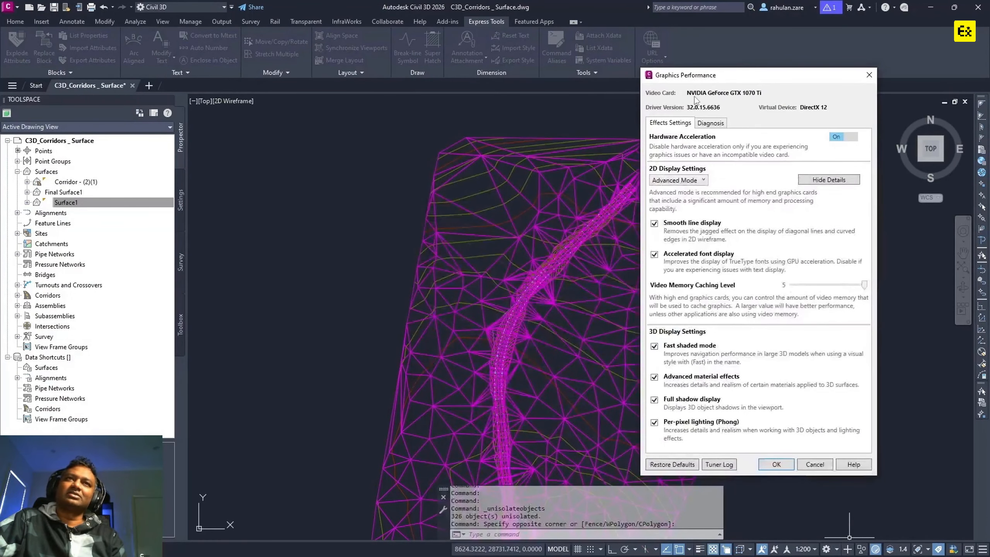